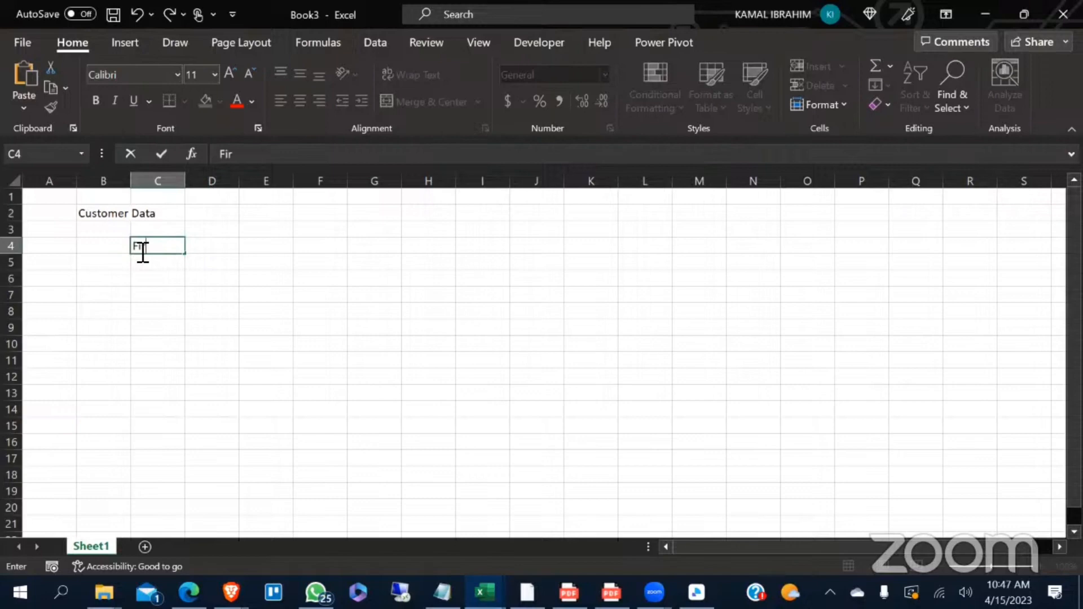
- Enter the headers Firstname in C4 and Lastname in D4, and fit the column widths to their text
type("stname")
left_click(206, 290)
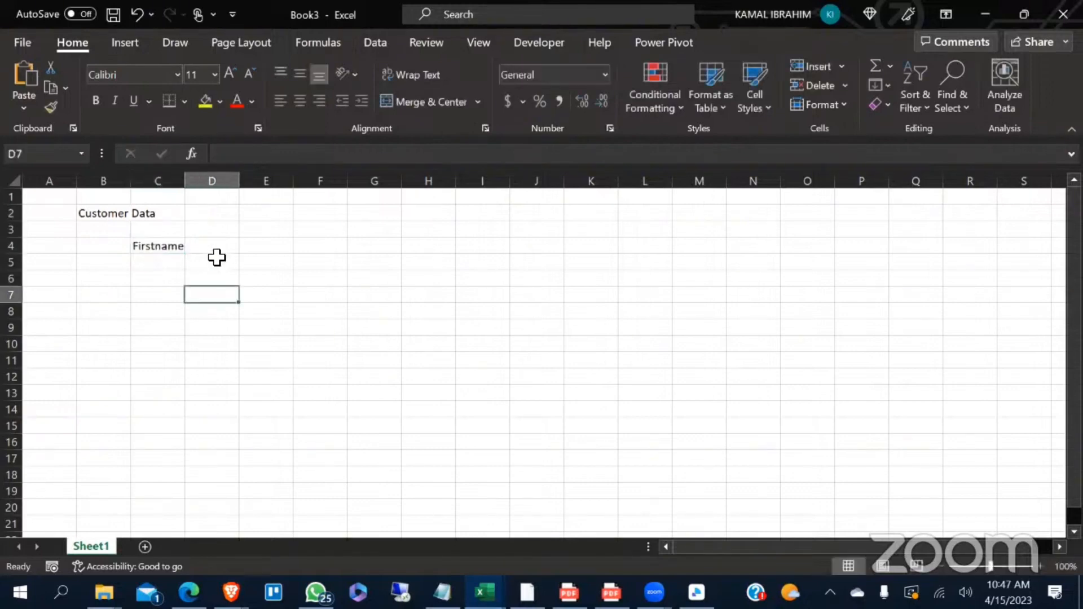
left_click(218, 248)
type("La")
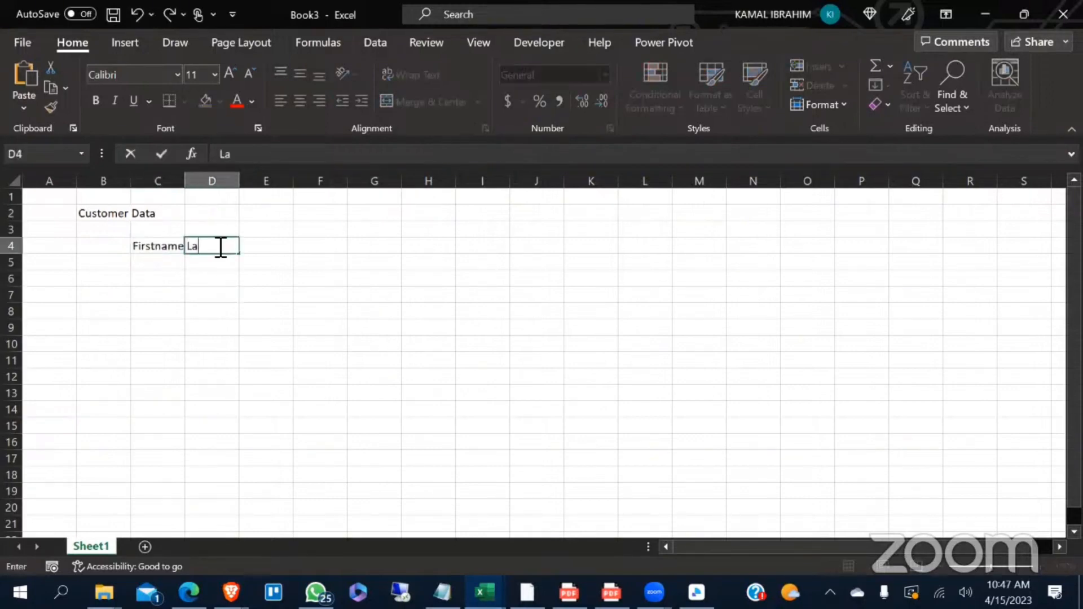
type("stname")
double_click(186, 181)
- Add the headers Gender in E4 and Age in F4
left_click(275, 251)
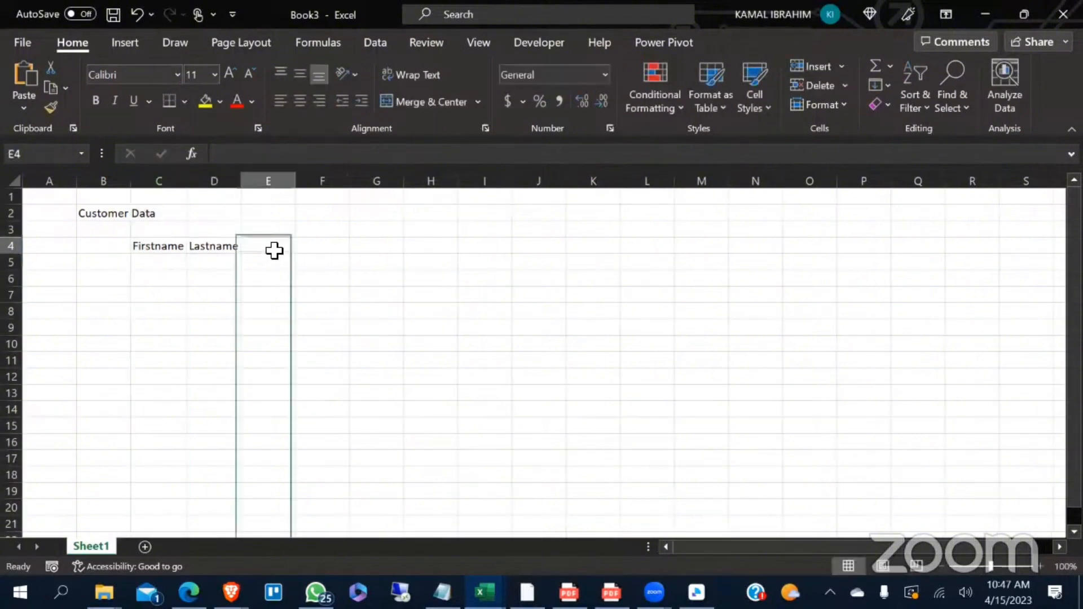
double_click(285, 252)
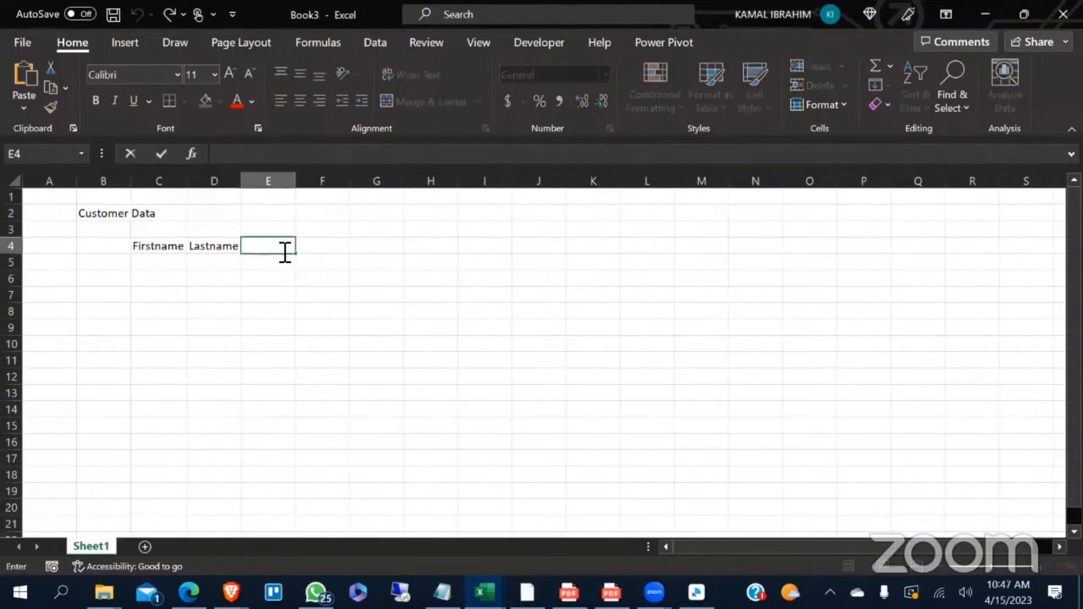
type("Gender")
left_click(316, 263)
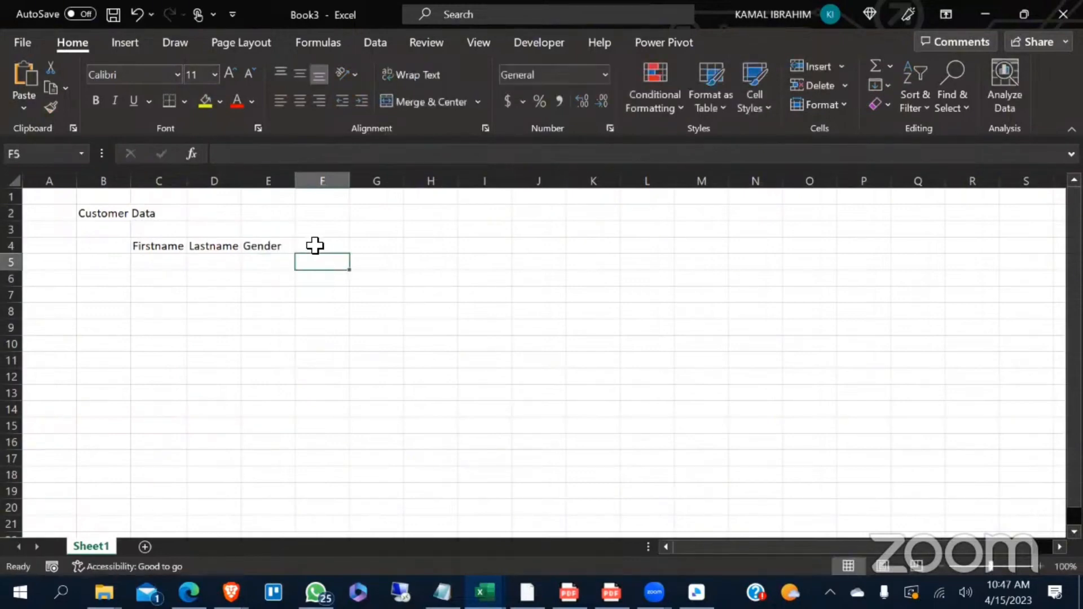
left_click(315, 246)
double_click(315, 245)
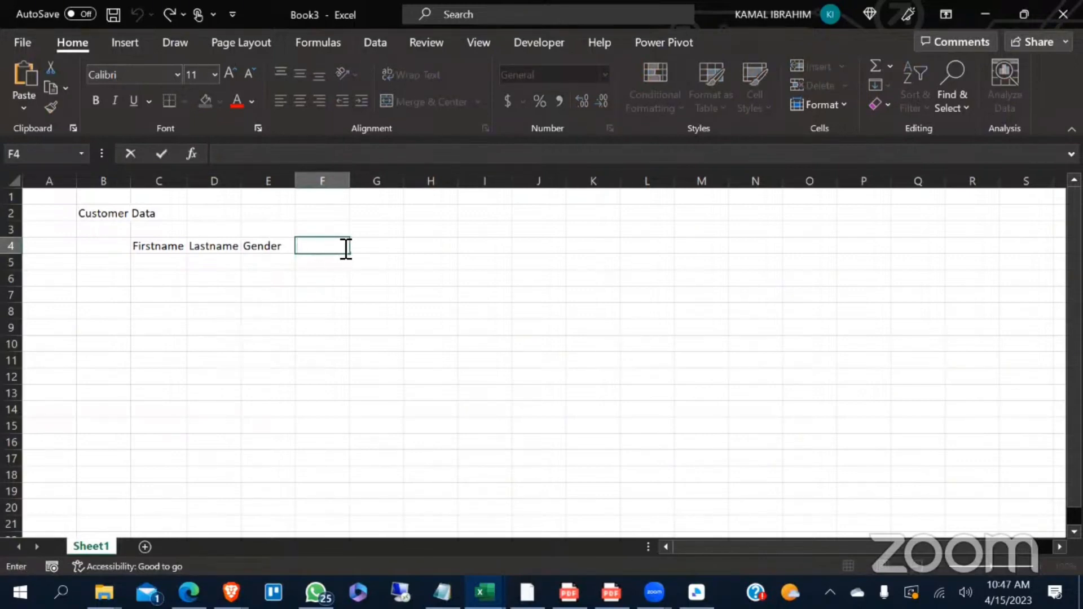
type("Age")
left_click(380, 296)
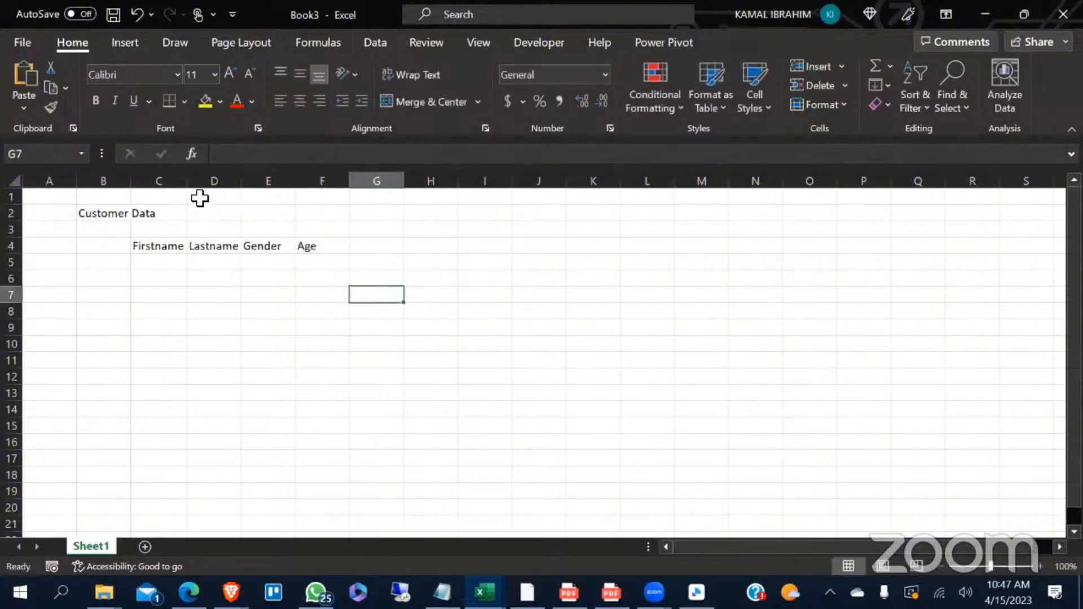
- Widen the Firstname and Lastname columns
left_click_drag(189, 187, 263, 186)
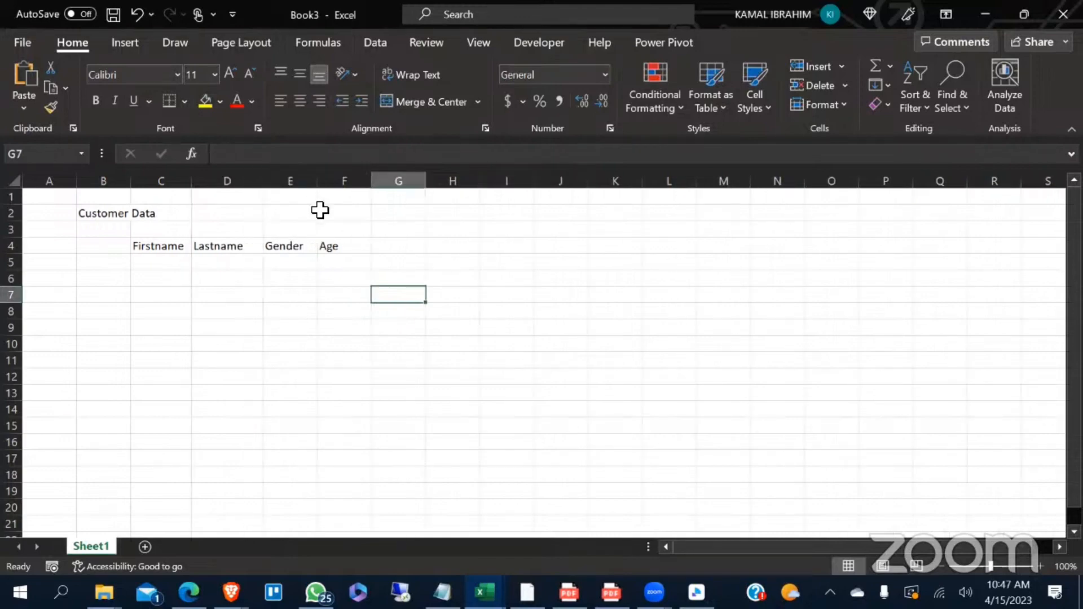
key("Up")
key("Up")
key("Up")
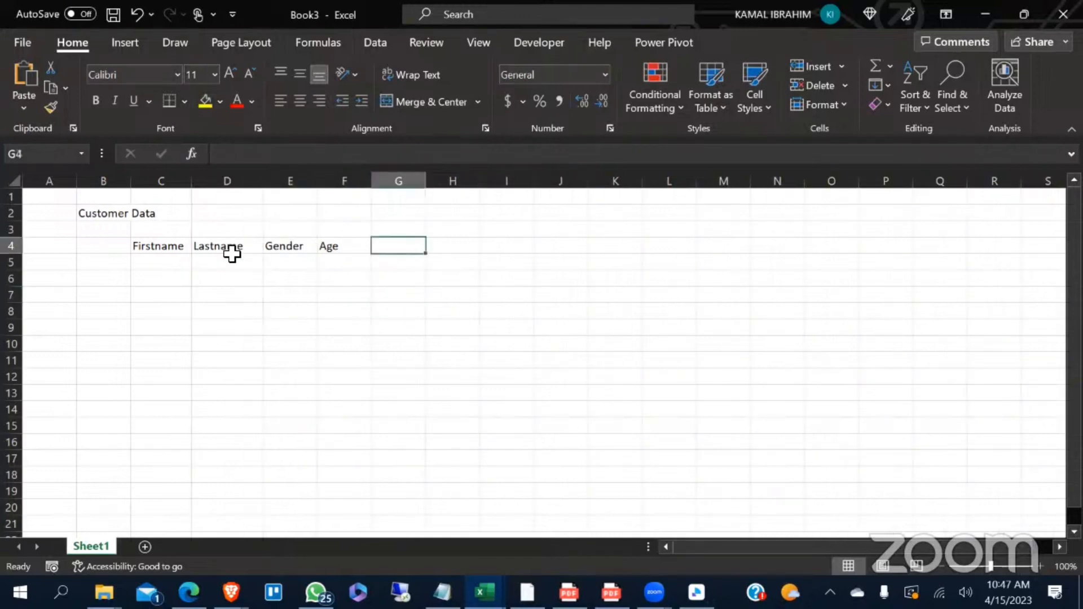
- Convert the range C4:F18 into a table, using its first row as headers
left_click(152, 273)
left_click(160, 245)
left_click_drag(326, 302, 352, 448)
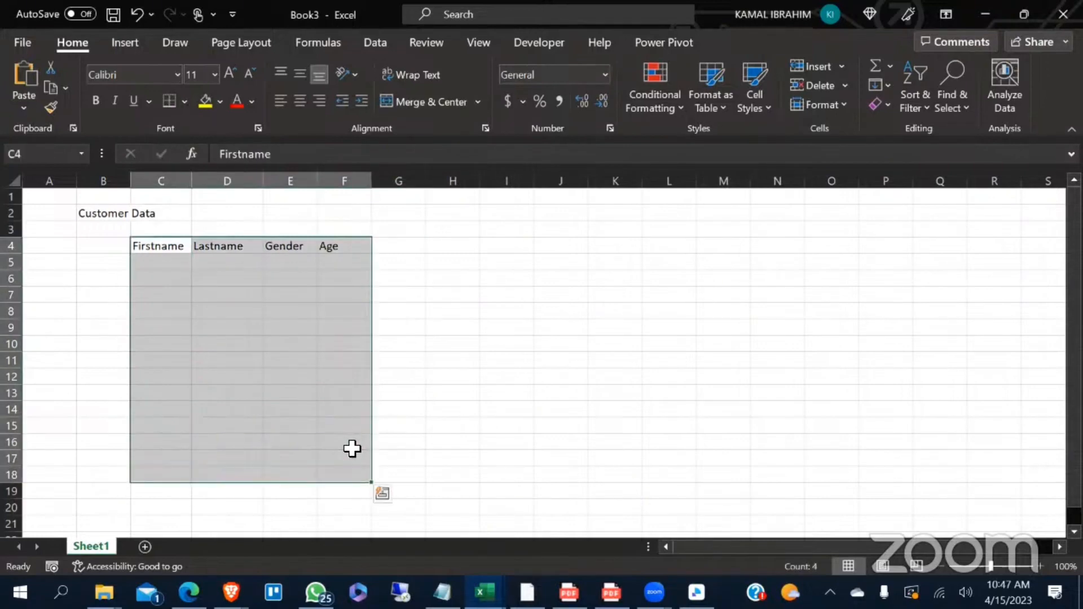
key("ctrl+t")
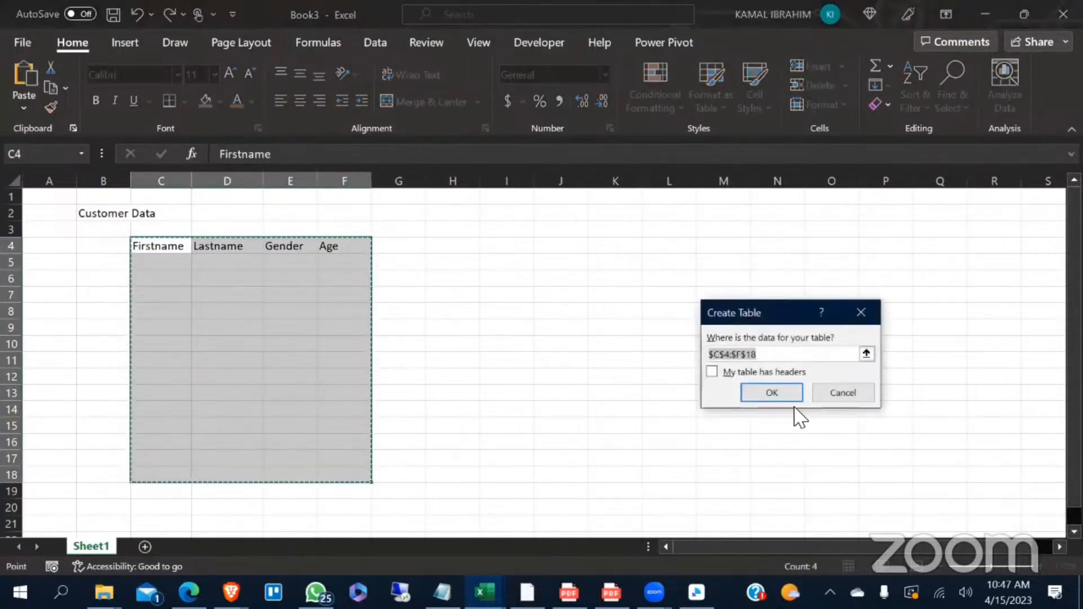
left_click(712, 372)
left_click(759, 391)
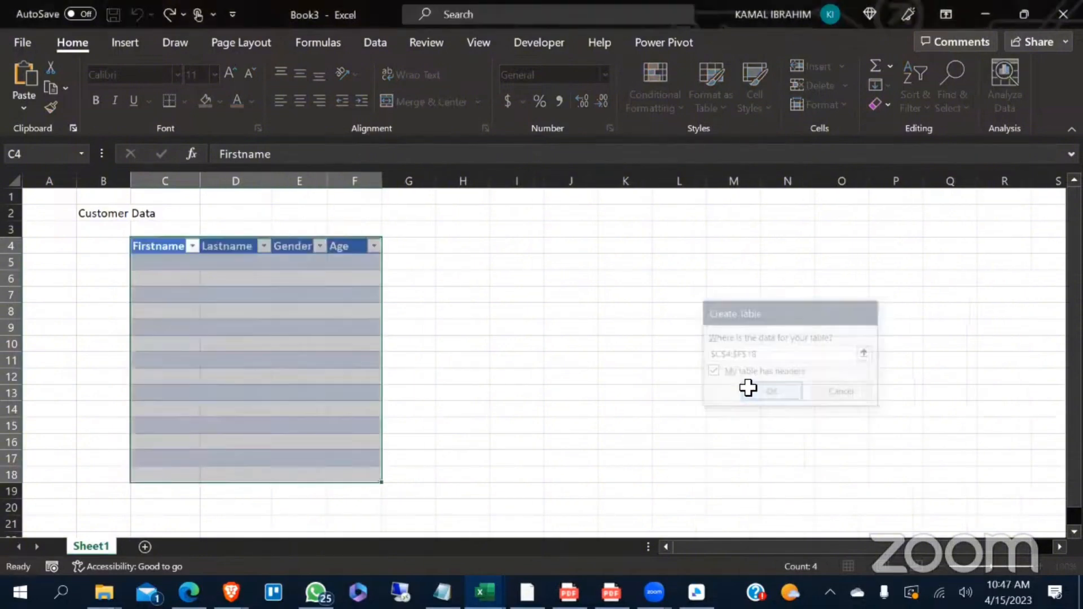
left_click(314, 309)
left_click(195, 281)
left_click(610, 310)
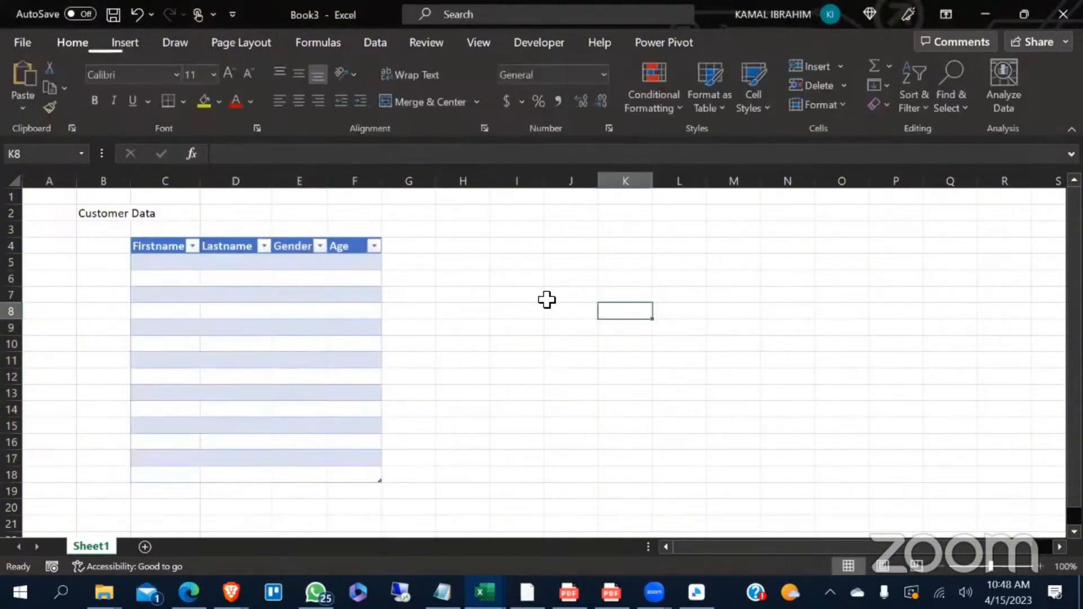
- Try the numeric entries 1234 and 123 in the first Firstname cell, C5, and clear them
double_click(174, 262)
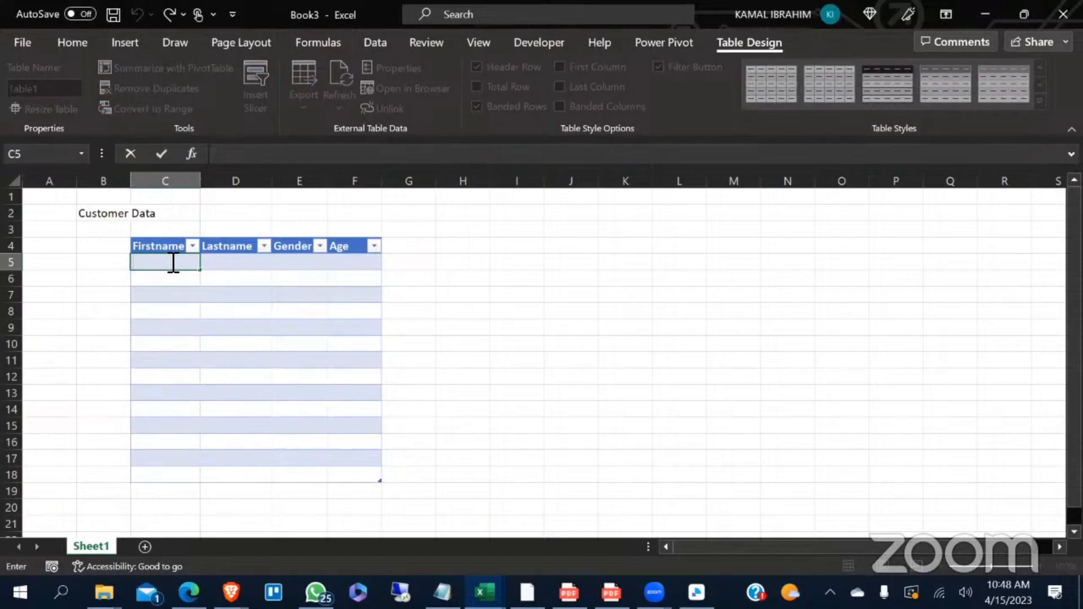
type("1234")
key("Return")
left_click(244, 265)
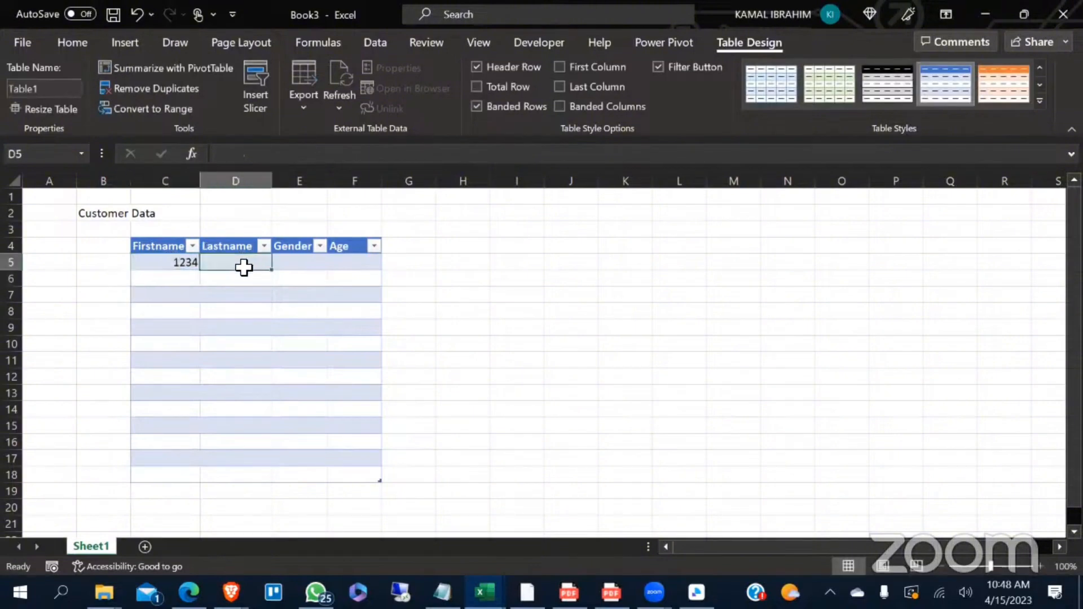
left_click(175, 267)
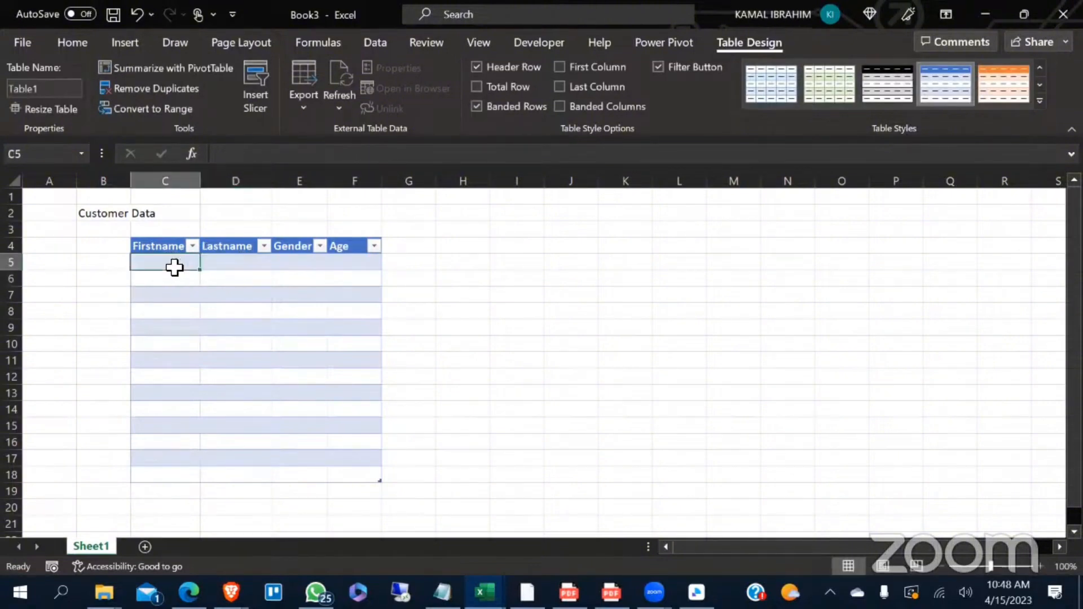
type("123")
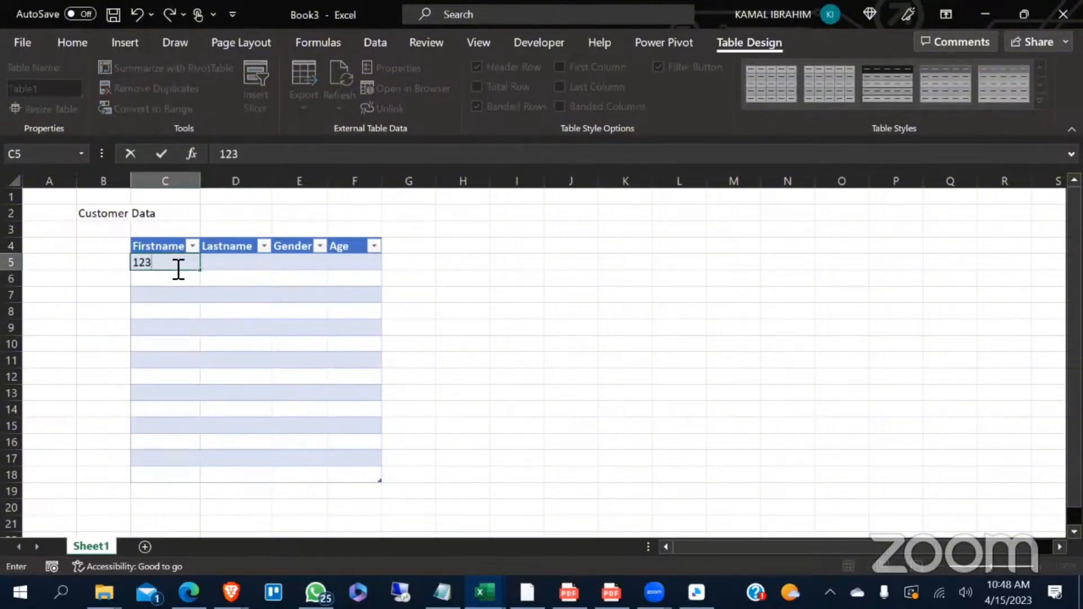
key("BackSpace")
key("BackSpace")
key("BackSpace")
- Fill in the sample customer's first name in C5 and last name in D5
type("James")
left_click(245, 327)
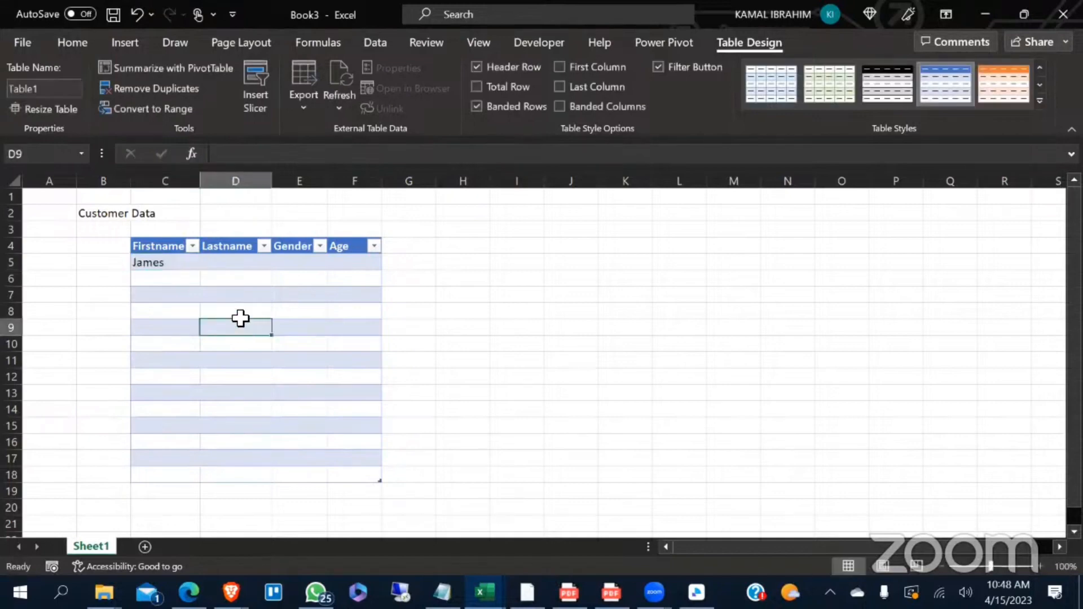
double_click(220, 263)
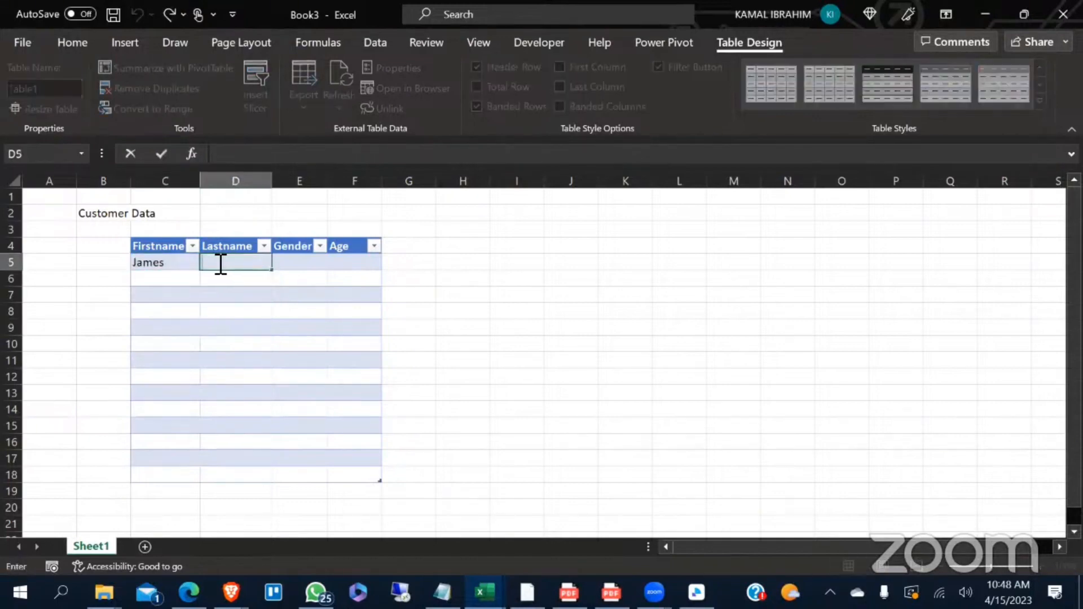
type("John")
left_click(276, 357)
left_click(142, 273)
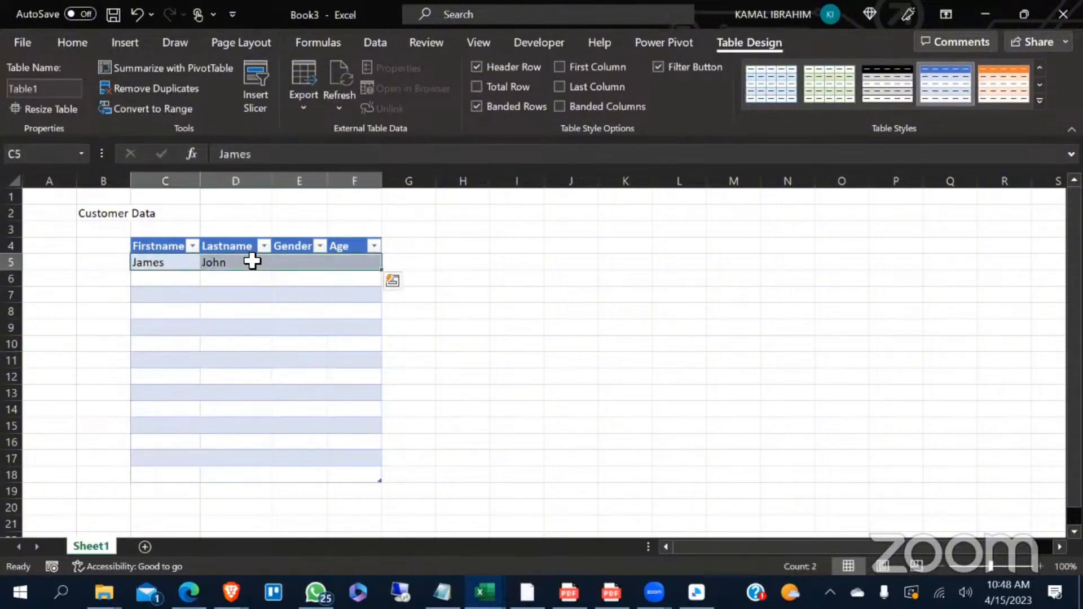
- Clear the sample customer's last name in D5 and enter the same name again
left_click(235, 264)
key("BackSpace")
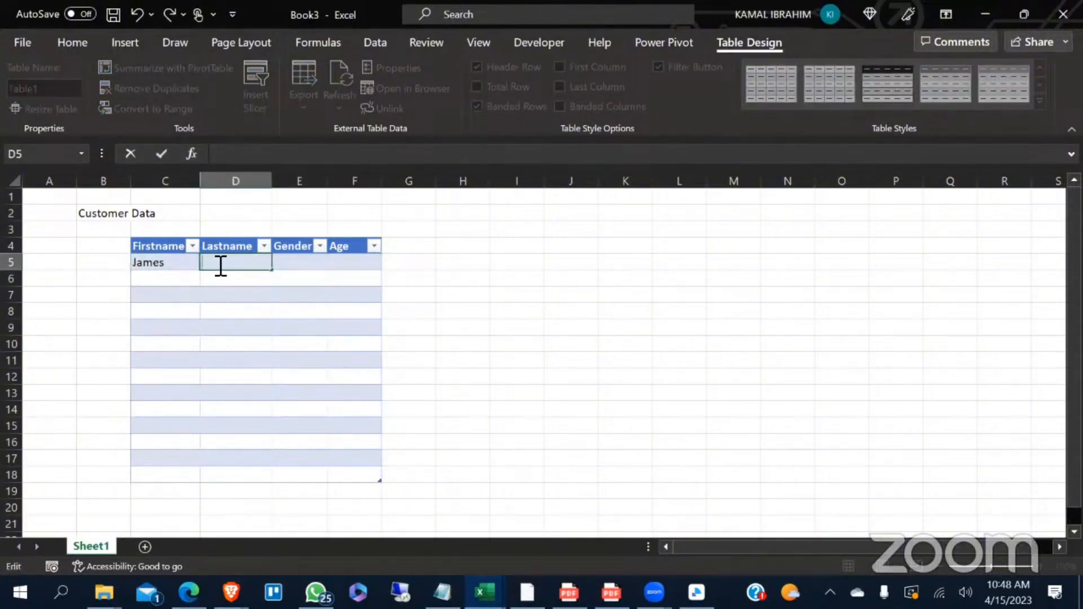
left_click(168, 262)
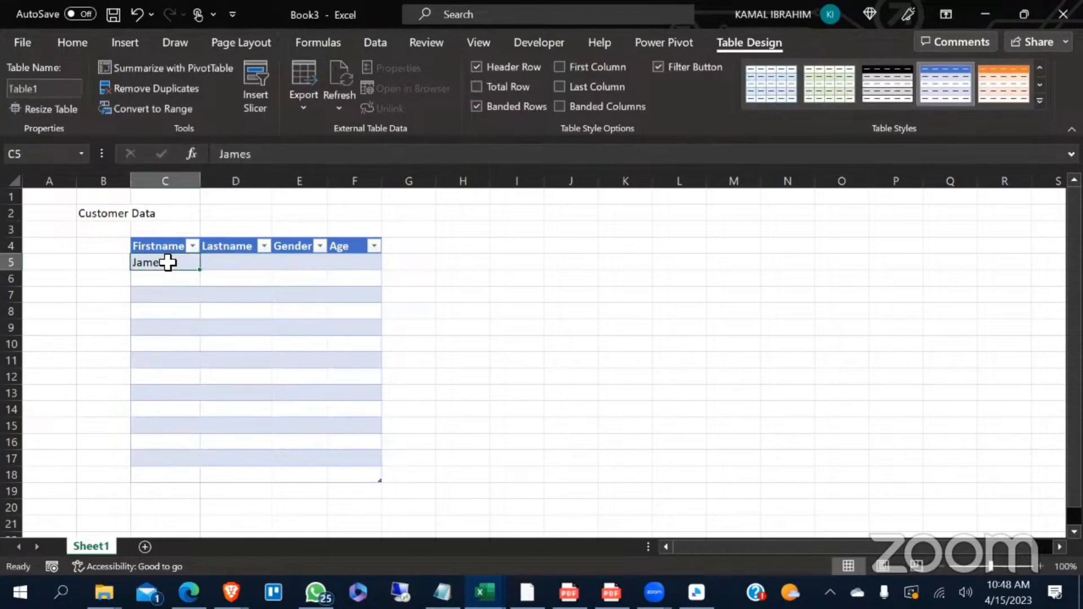
left_click(240, 262)
type("Jo")
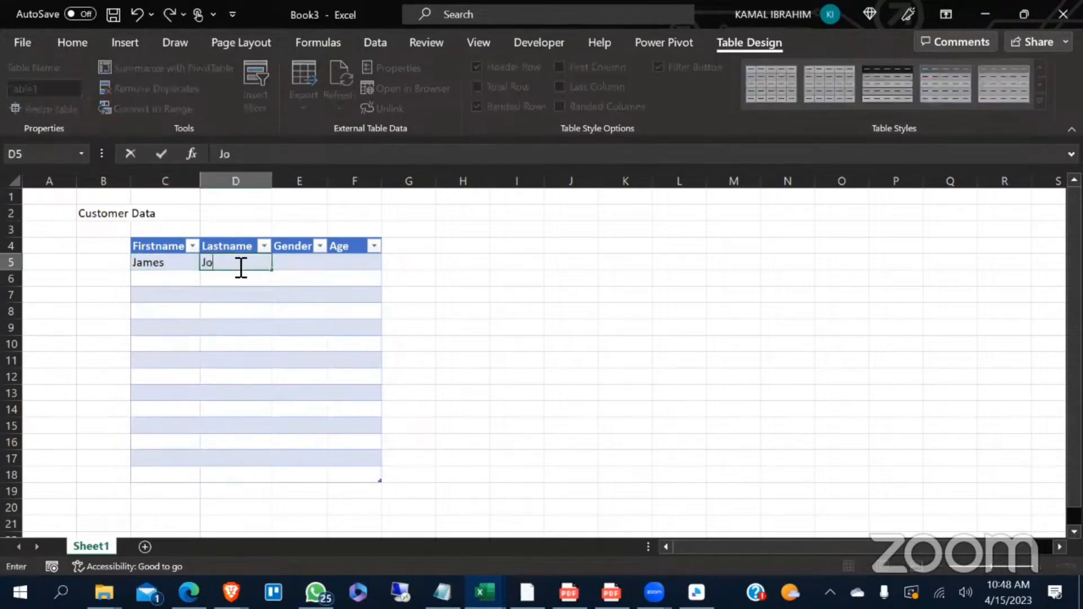
type("hn")
left_click(317, 326)
- Try the Gender entries M, F and Femal in E5, and clear the cell
left_click(296, 266)
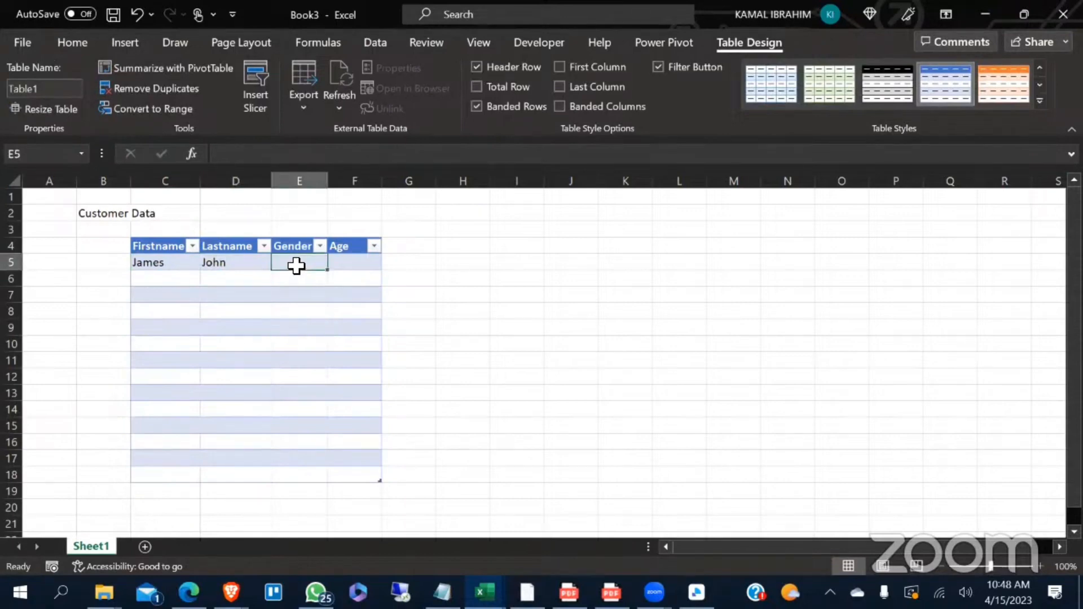
type("M")
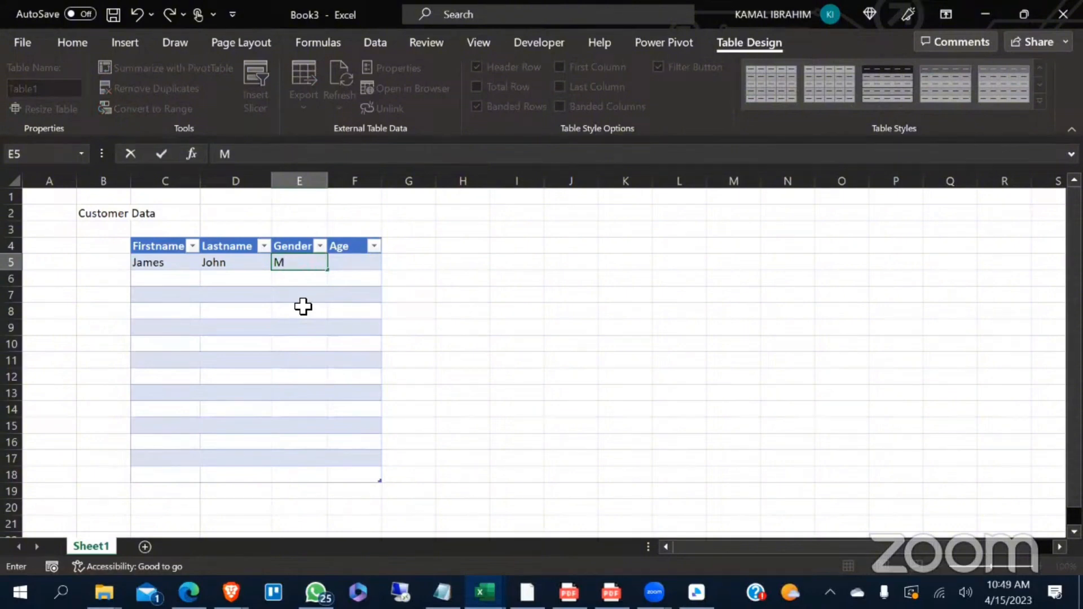
key("BackSpace")
type("F")
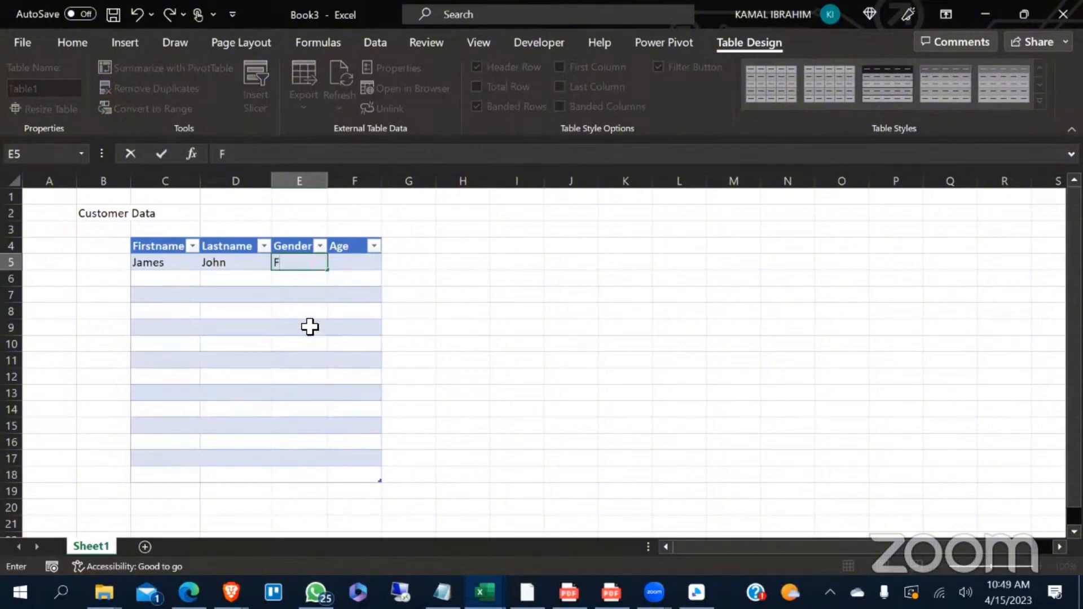
left_click(310, 348)
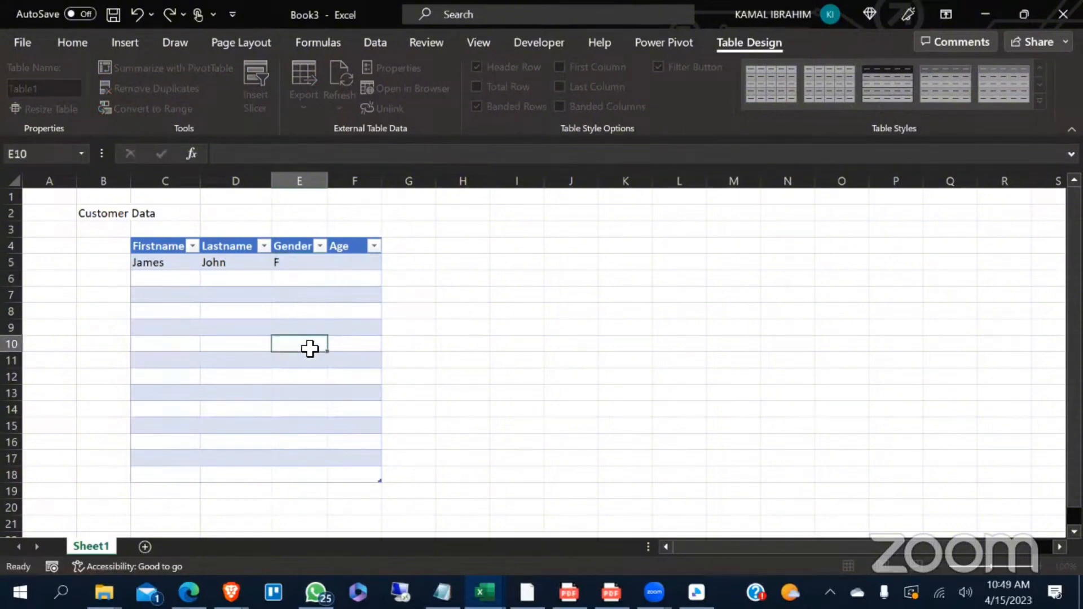
double_click(292, 264)
type("emal")
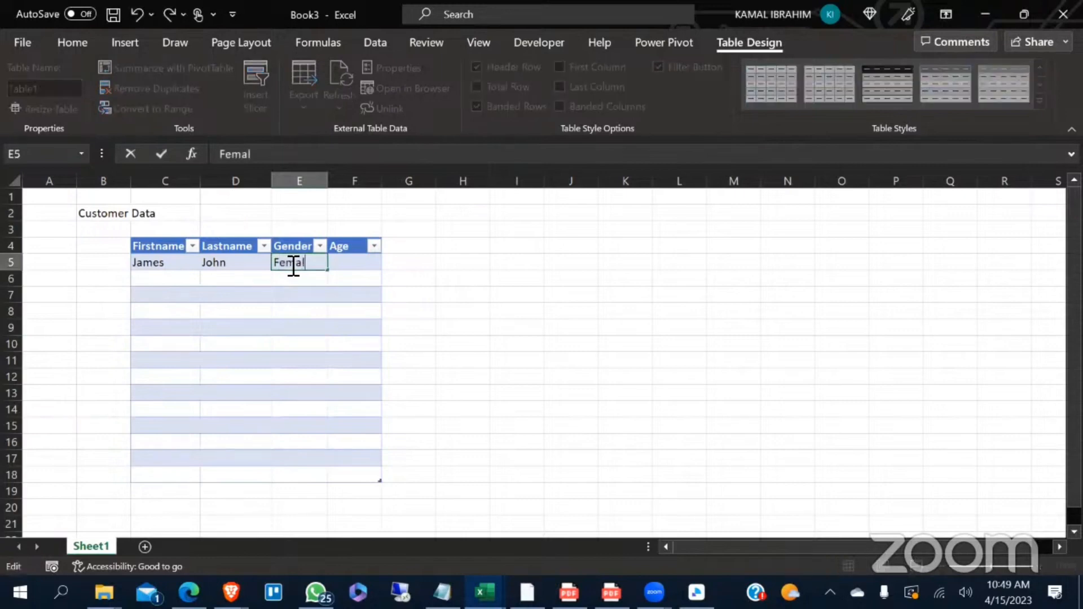
key("BackSpace")
key("BackSpace")
key("BackSpace")
key("BackSpace")
key("BackSpace")
left_click(484, 281)
- Try the Age entry 18 in F5 and clear the cell
left_click(356, 270)
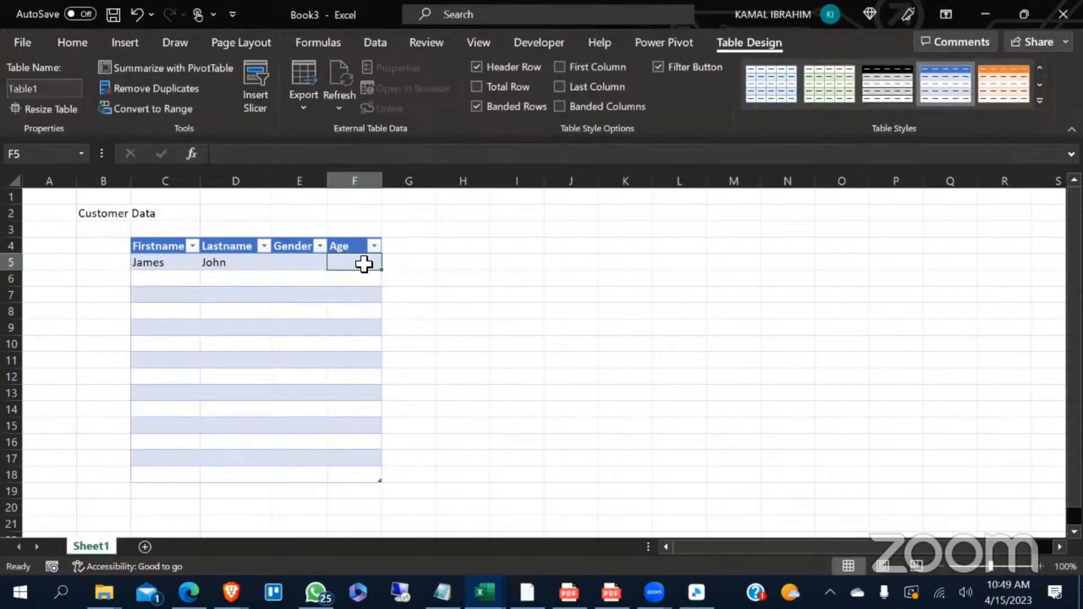
double_click(364, 263)
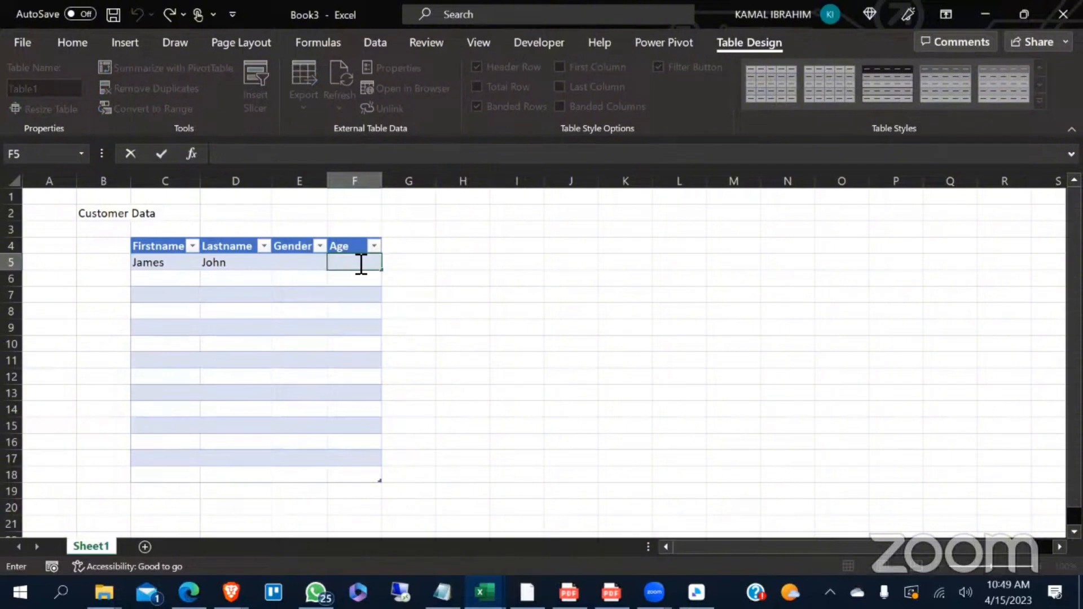
type("18")
left_click(510, 311)
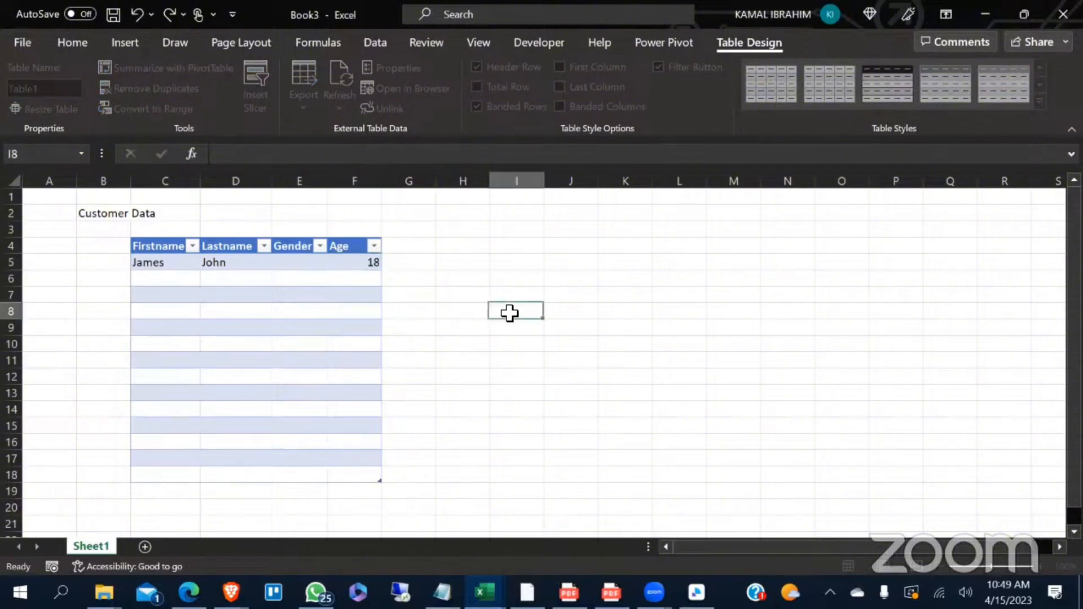
left_click(372, 263)
double_click(374, 264)
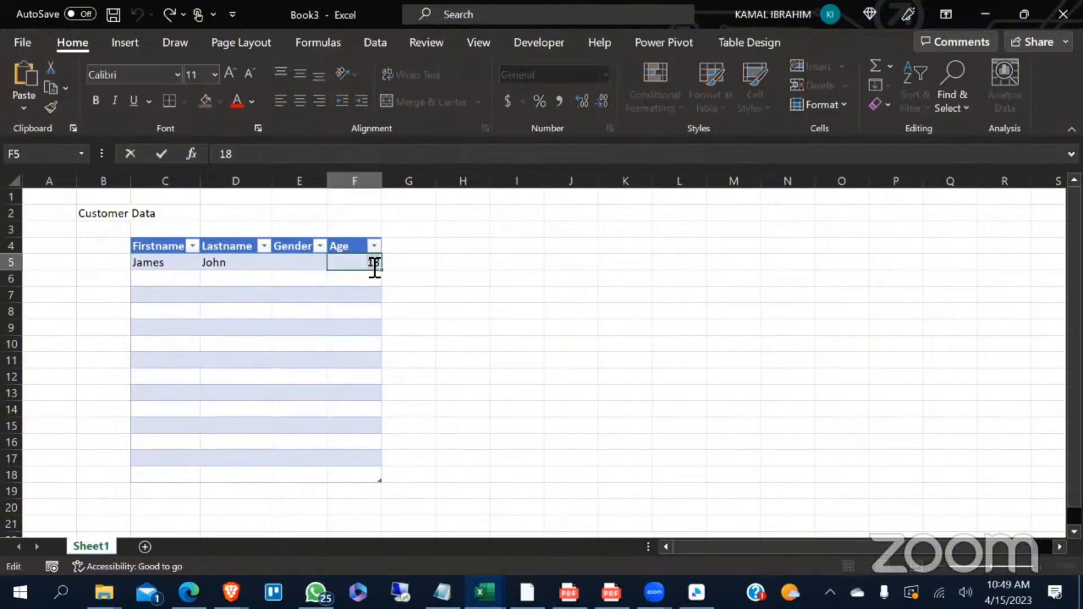
double_click(374, 264)
key("BackSpace")
- Note the name rule beside the table by entering Name in I3 and Text in J3
left_click(514, 234)
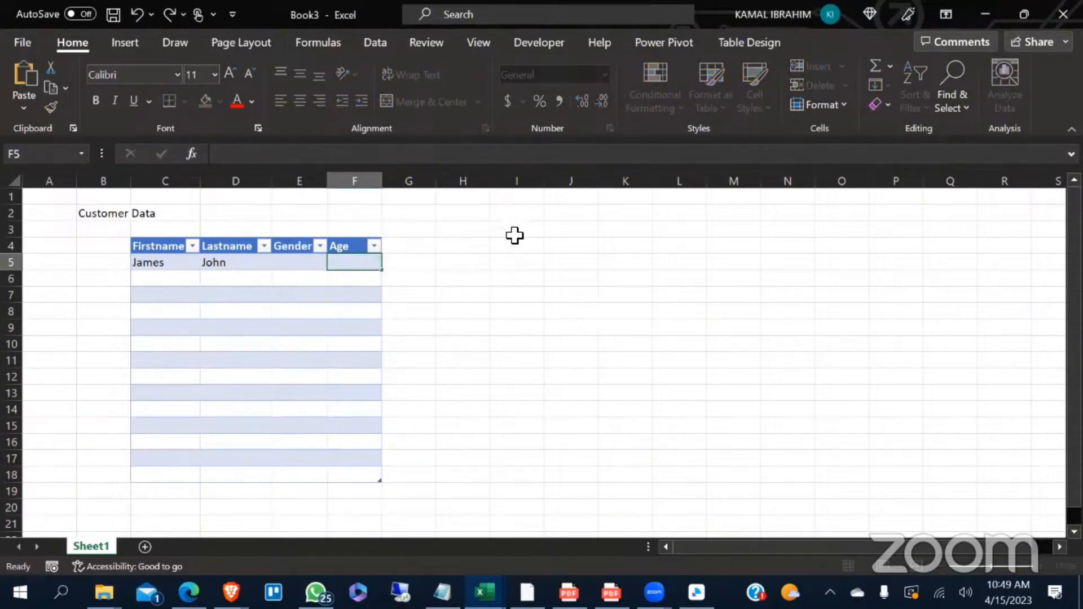
type("Name")
left_click(559, 264)
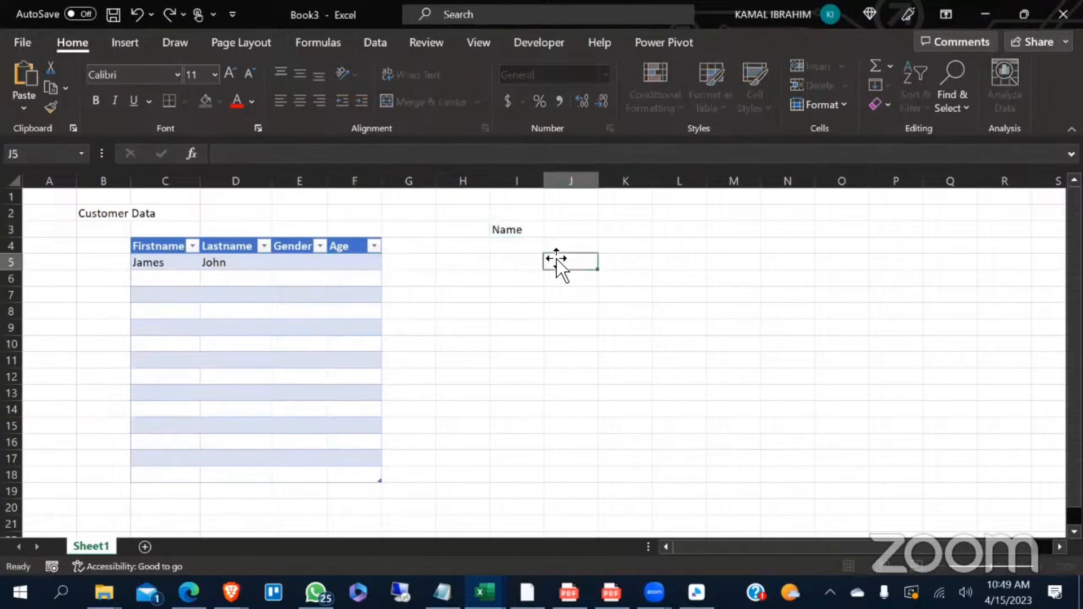
left_click(570, 233)
type("Must")
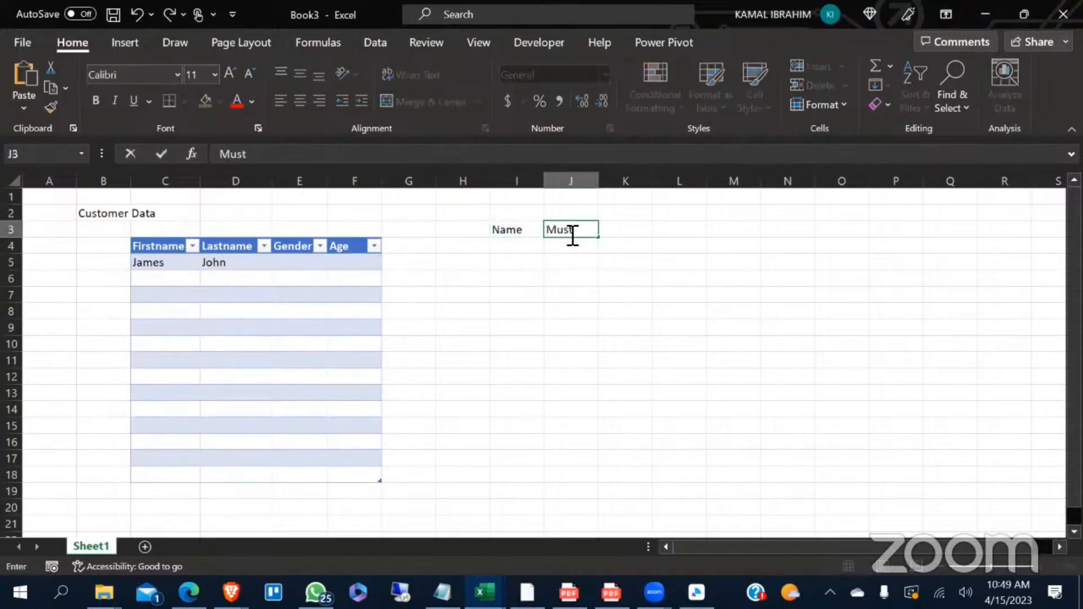
type(" Text")
double_click(557, 230)
key("BackSpace")
- Enter the heading Must Be in J2 above the rule for Name
left_click(562, 212)
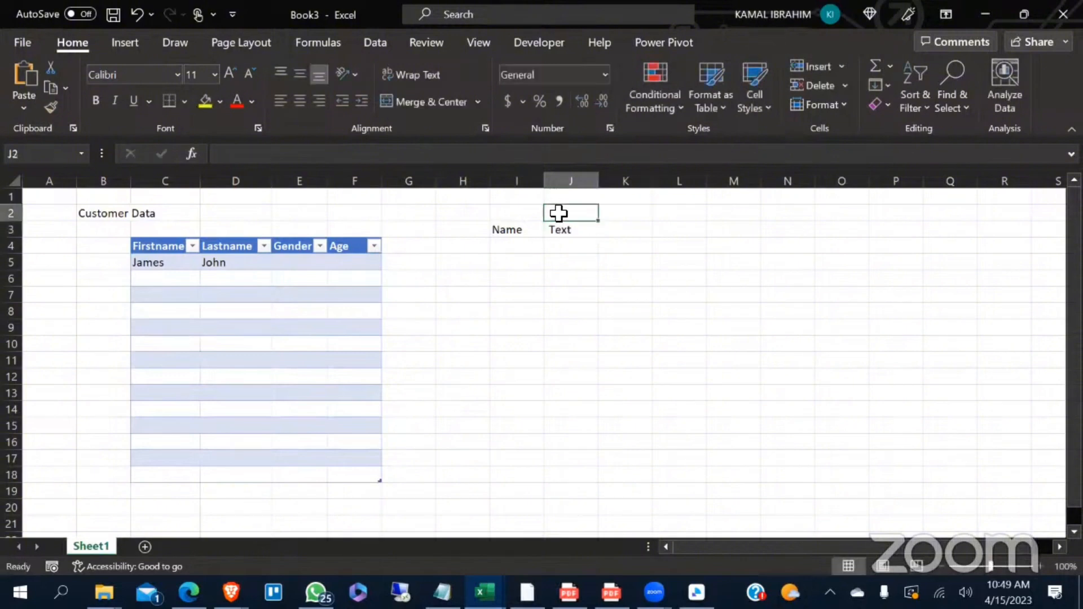
type("Must ")
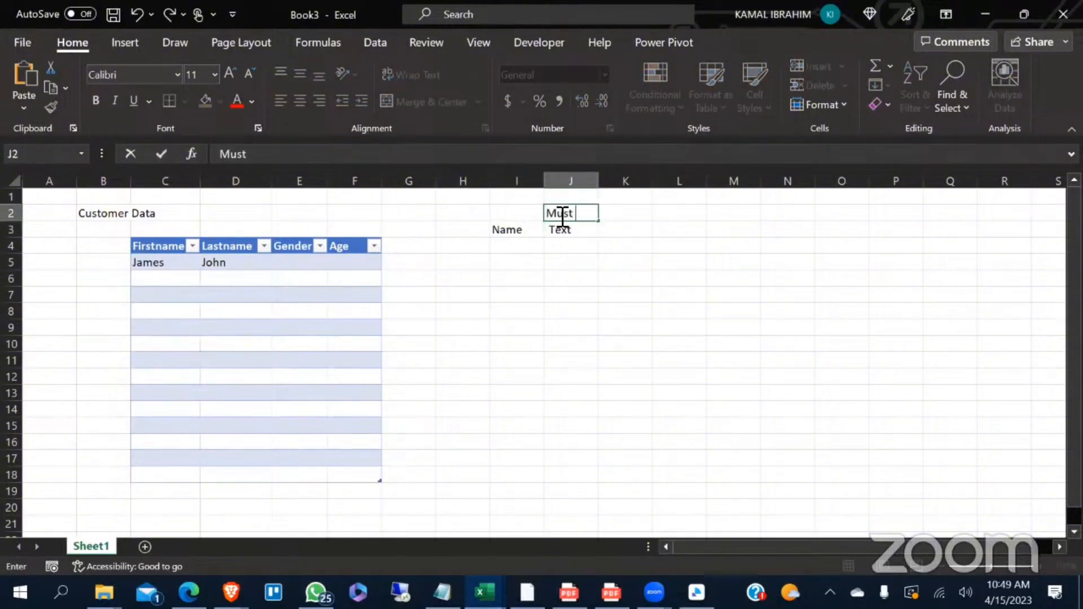
type("Be")
left_click(576, 249)
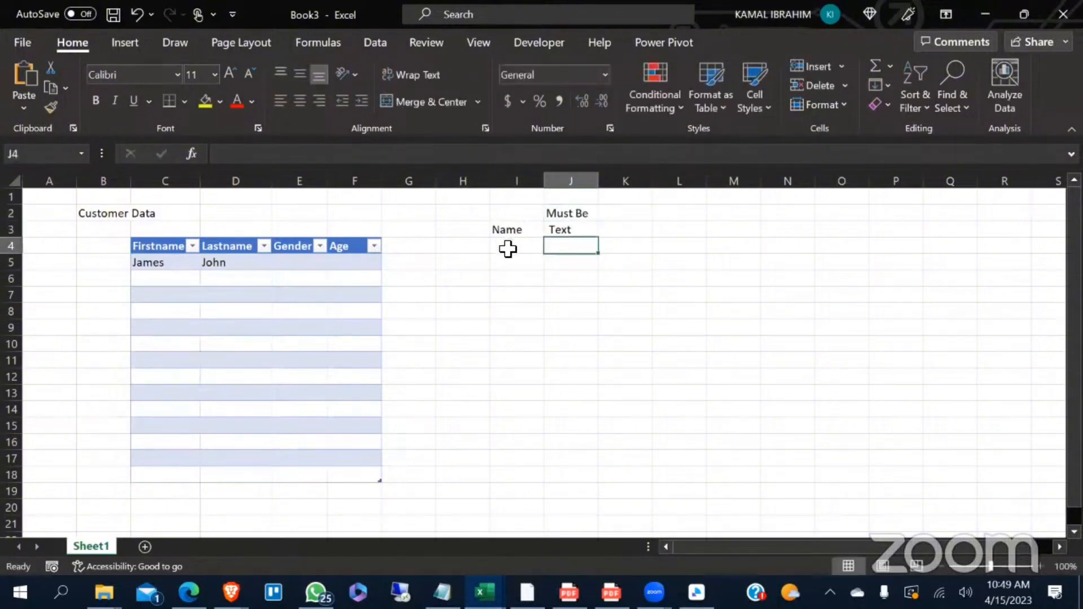
- Add the gender rule by entering Gender in I4 and 1 character in J4
left_click(508, 249)
type("G")
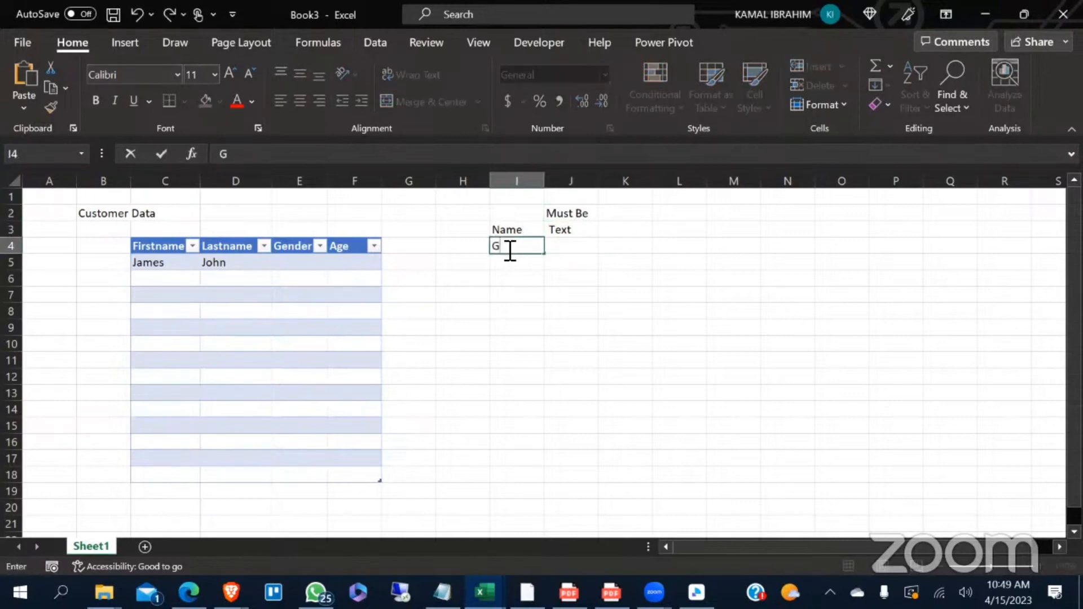
type("ender")
left_click(580, 291)
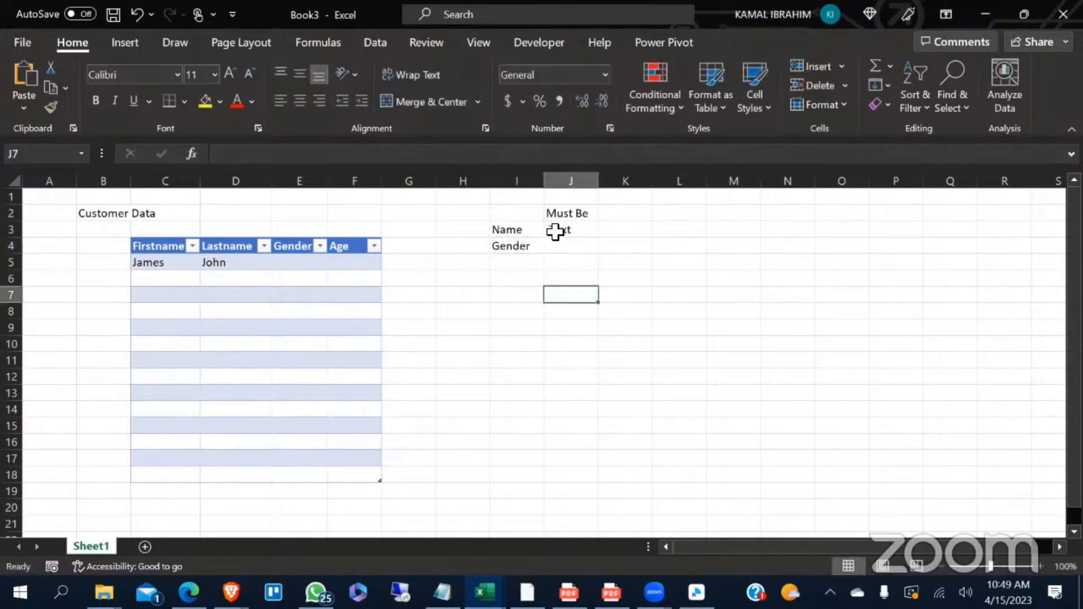
left_click(559, 247)
double_click(563, 248)
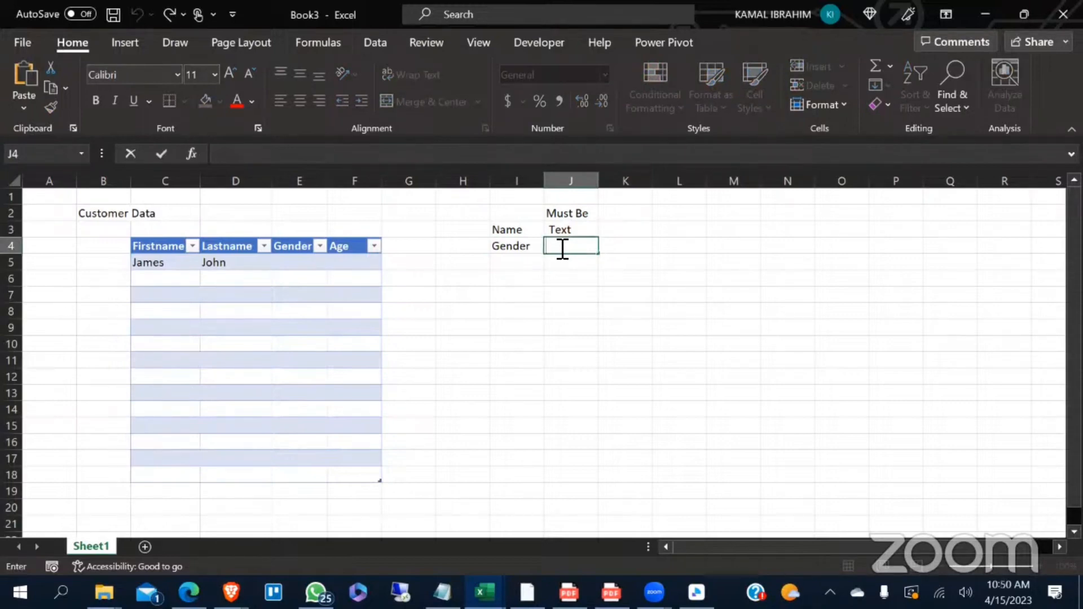
type("!")
type("1 character")
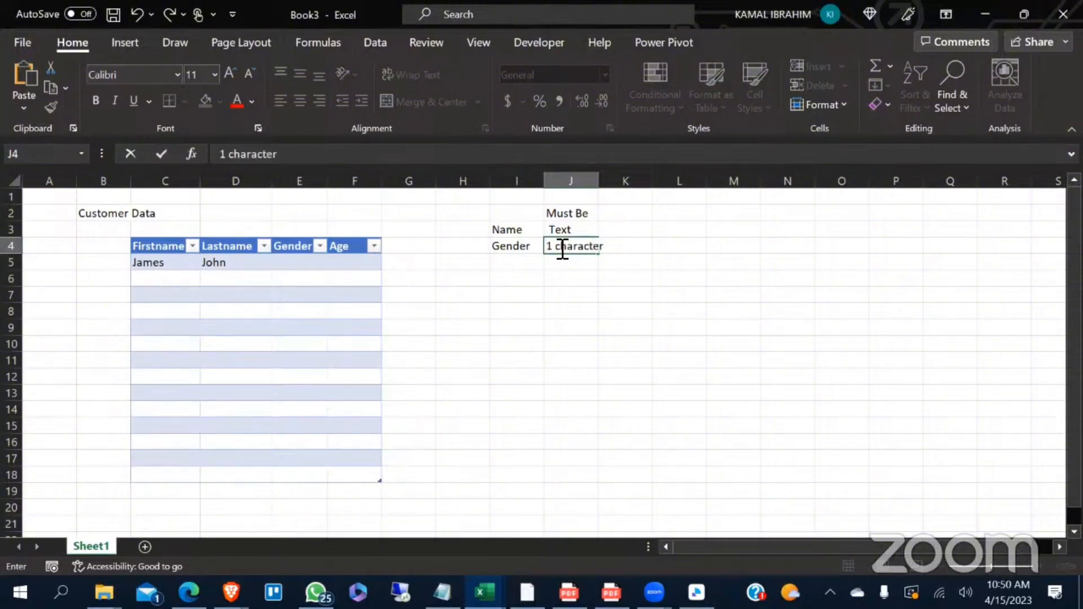
left_click(660, 312)
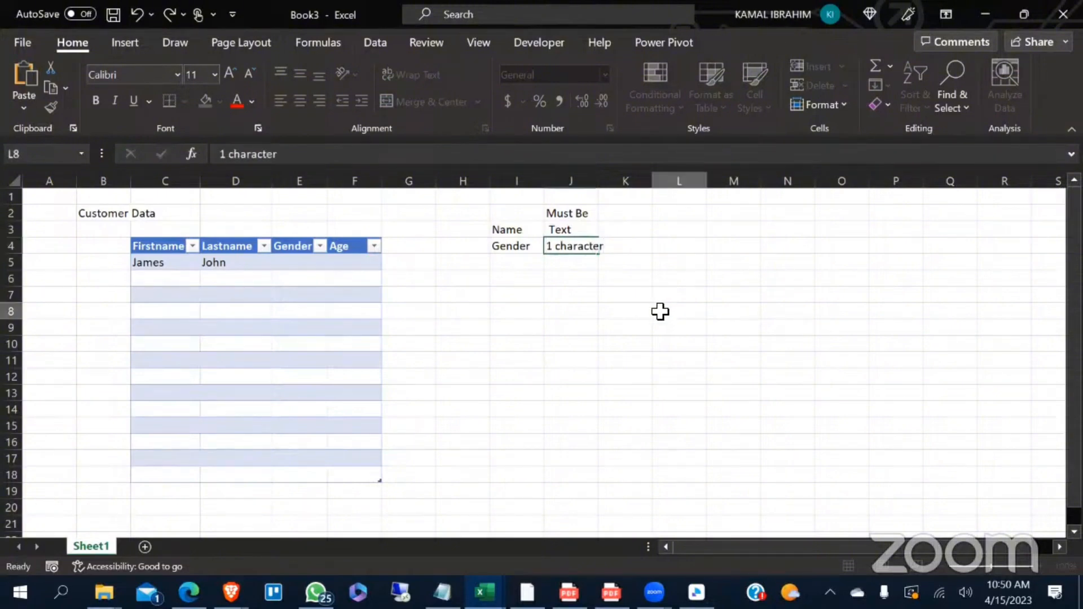
- Add the age rule with Age in I5 and >18 in J5, and fit column J's width to its contents
left_click(503, 263)
type("Age")
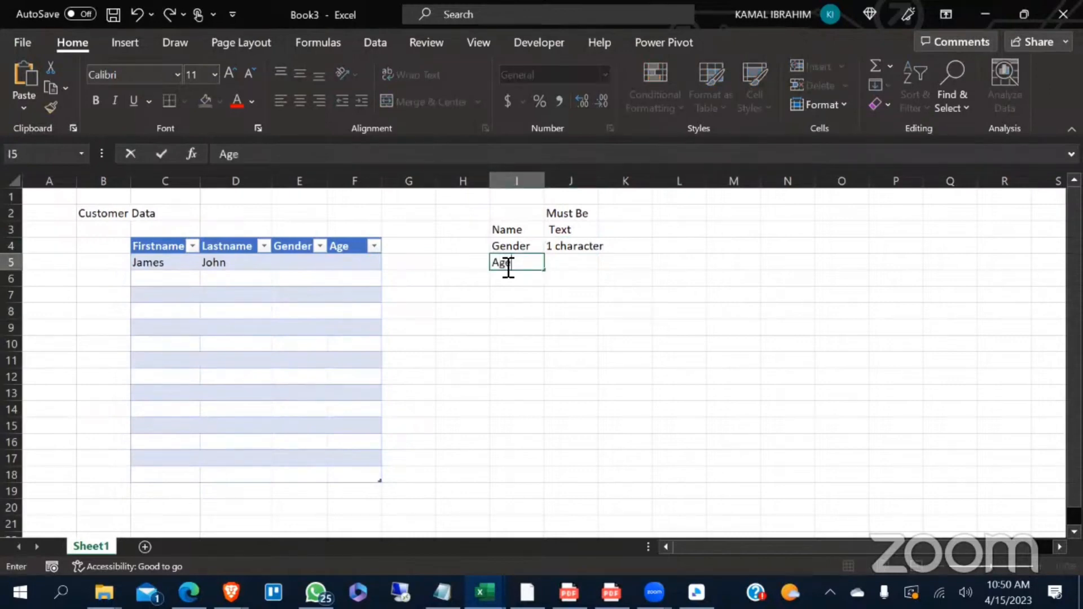
left_click(567, 298)
double_click(564, 270)
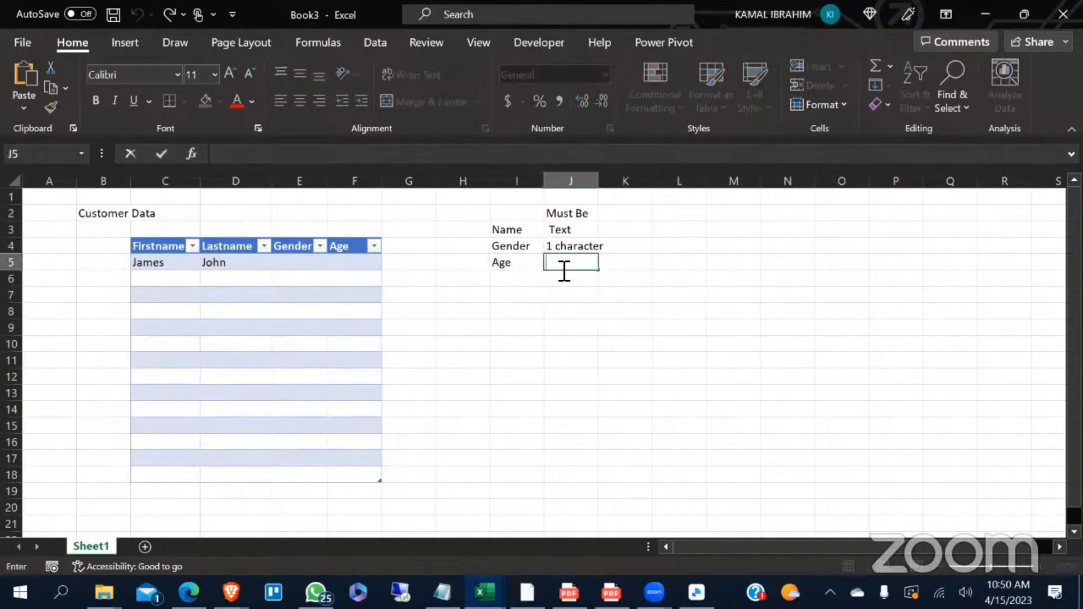
type(">18")
left_click(696, 327)
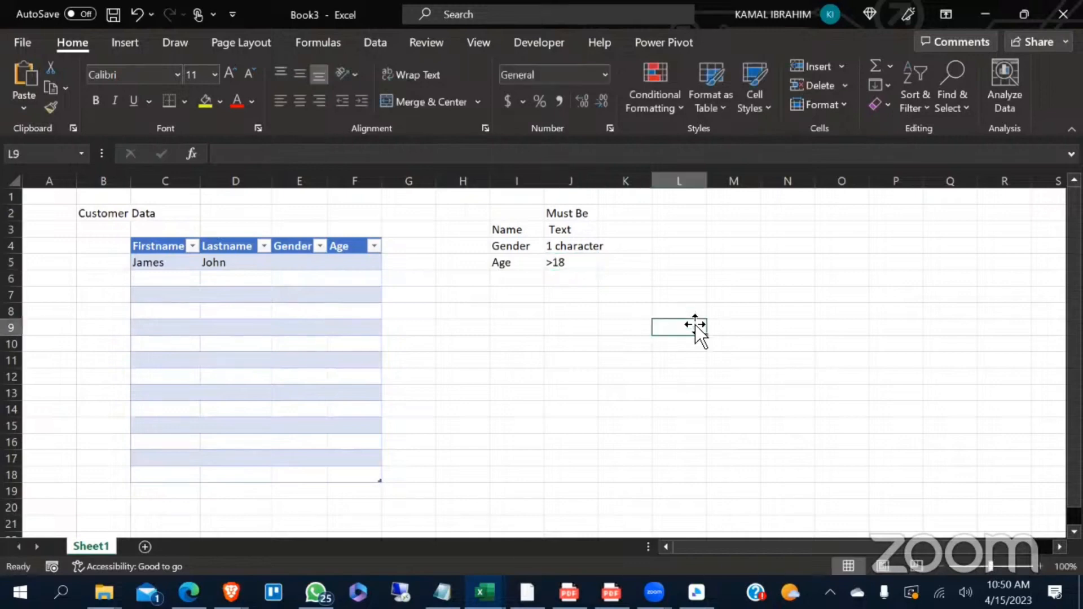
double_click(599, 185)
left_click(700, 282)
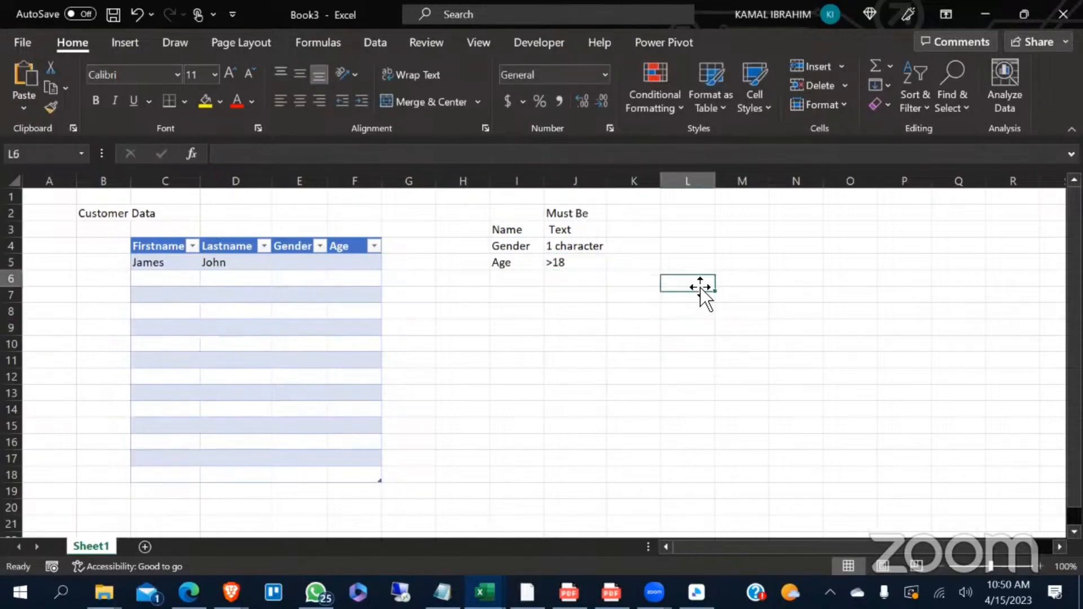
- Clear the sample customer's entries from the table's first data row, C5:F5
left_click(668, 295)
left_click(135, 265)
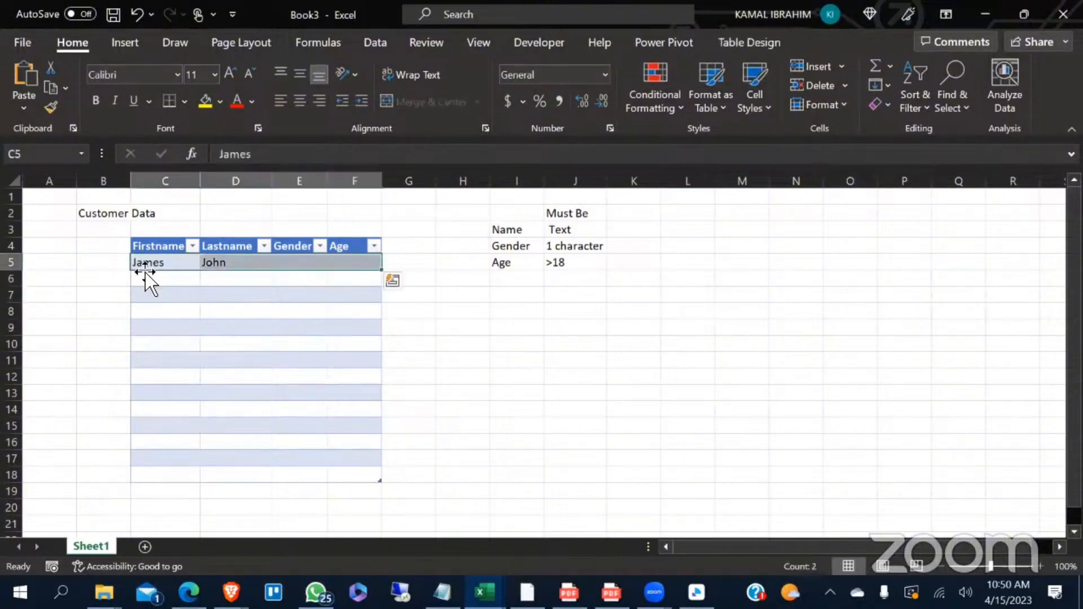
key("Delete")
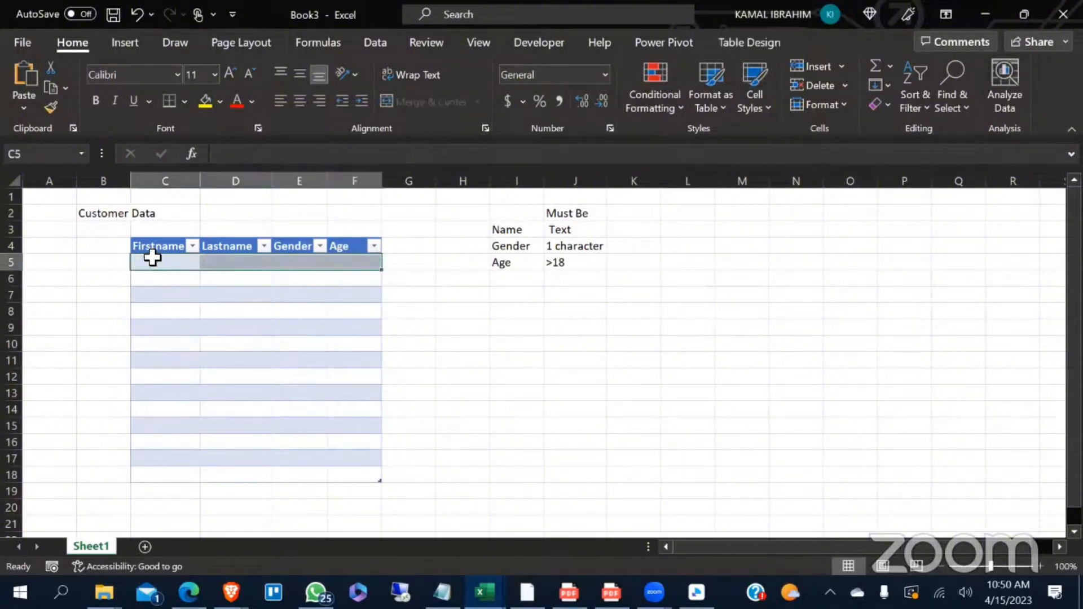
- Enter the note Error in I7 below the list of field rules
left_click(506, 292)
double_click(510, 294)
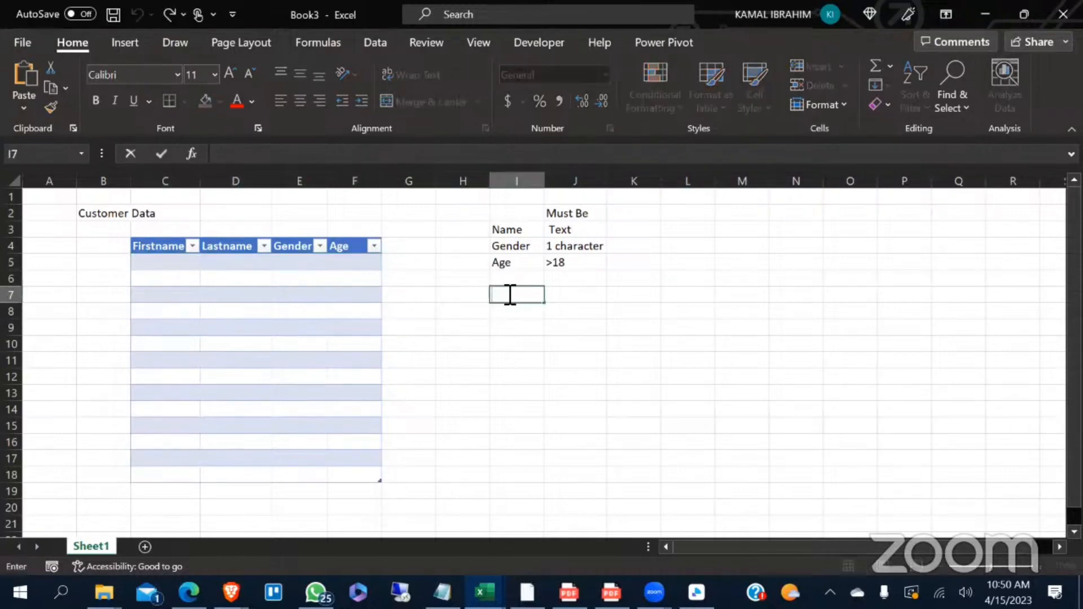
type("If")
type("Error")
- Enter the note Information on the correct input in I8 and fit column I's width to its contents
left_click(525, 311)
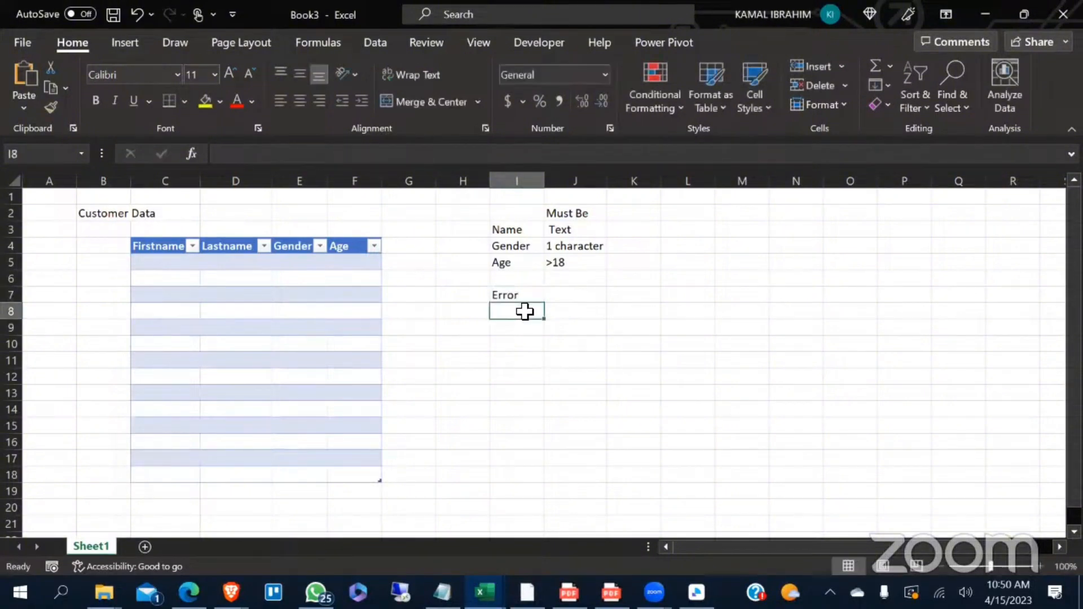
type("Giv")
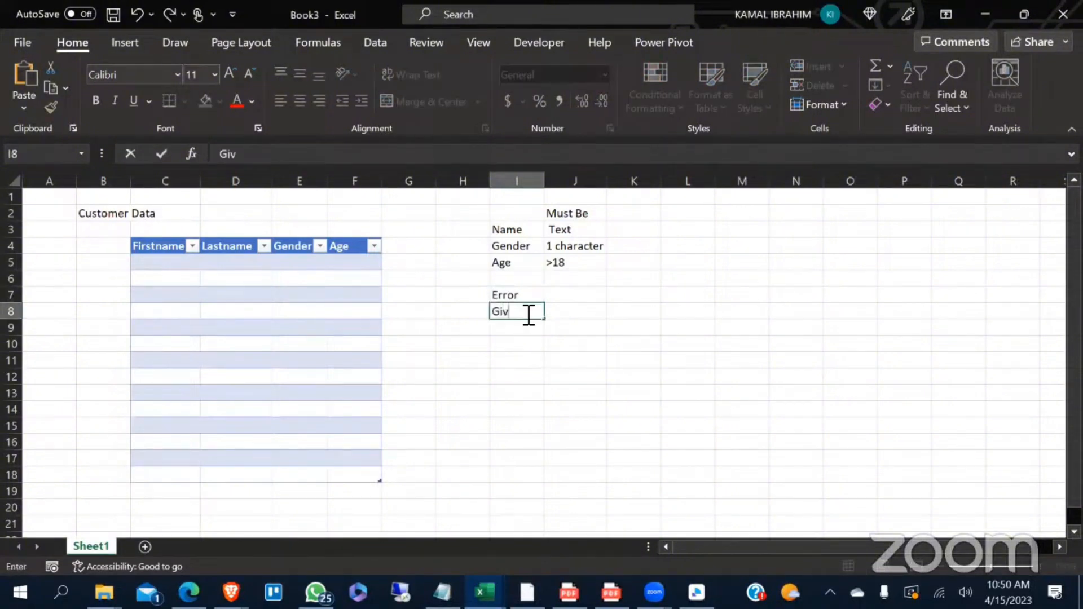
type("e")
key("BackSpace")
key("BackSpace")
key("BackSpace")
key("BackSpace")
type("Information ")
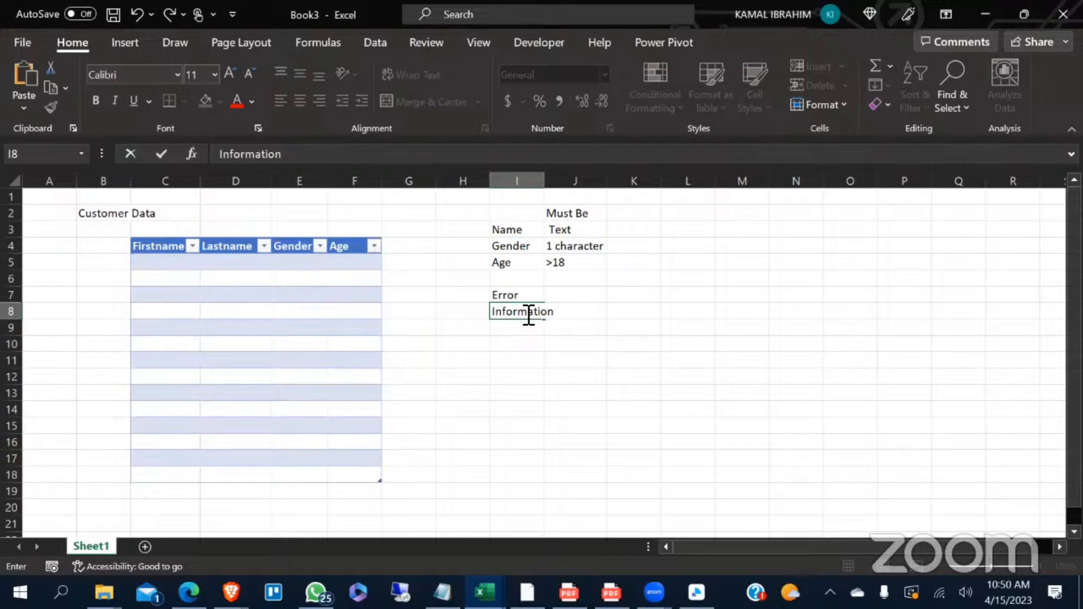
type("on the corr")
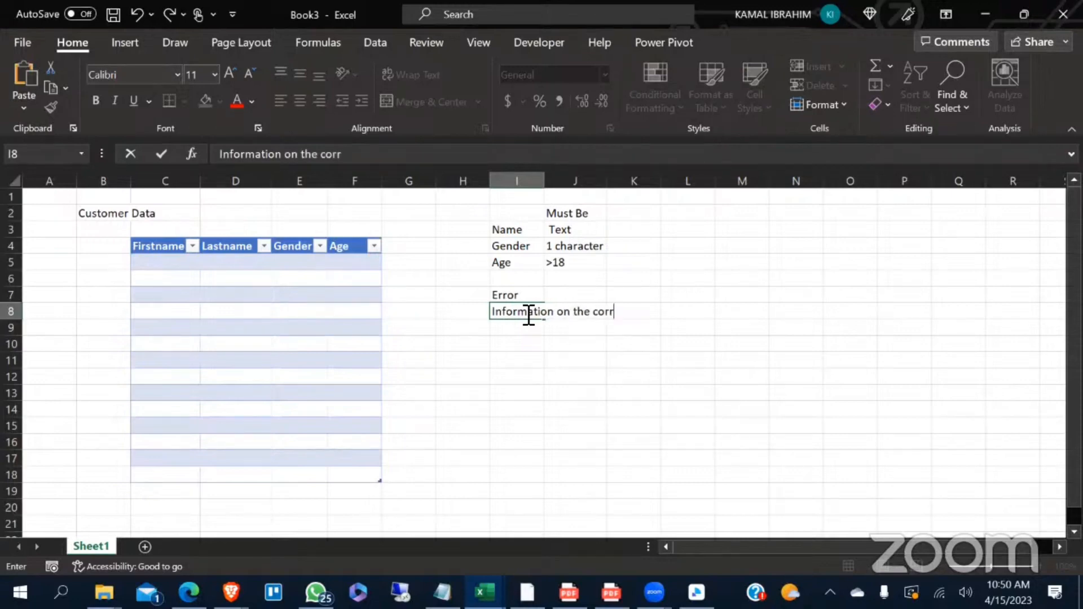
type("ect input")
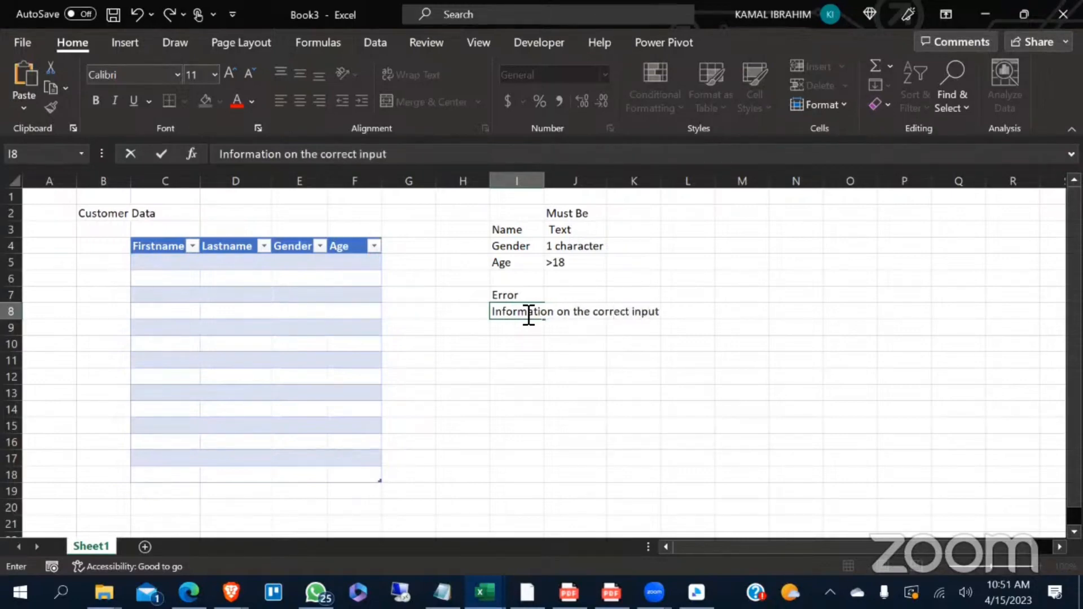
left_click(550, 395)
double_click(544, 181)
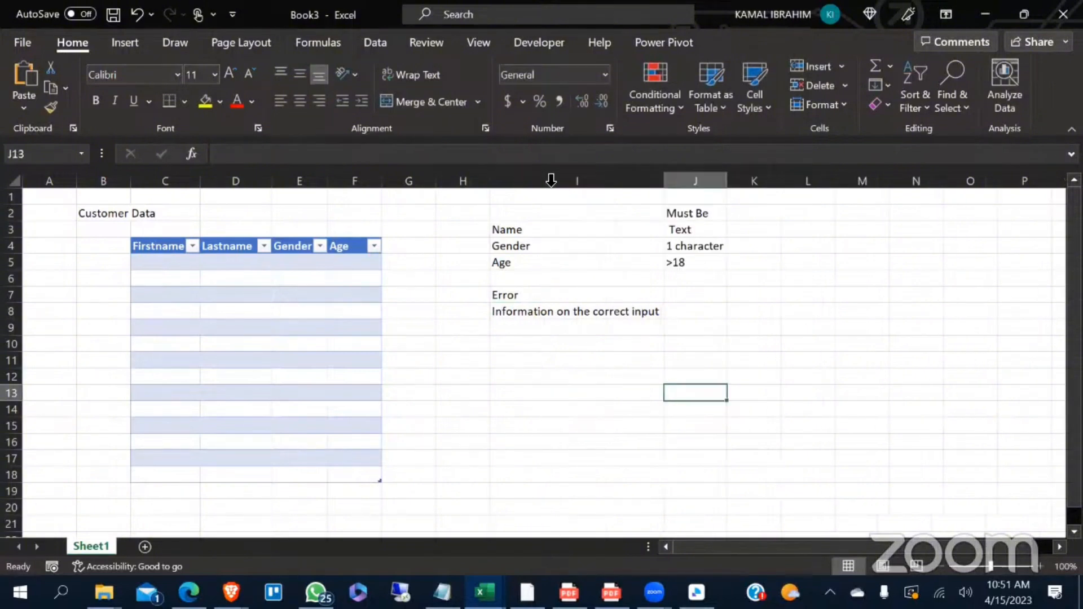
- Extend the customer table with a Status column by entering the header in G4
left_click(396, 242)
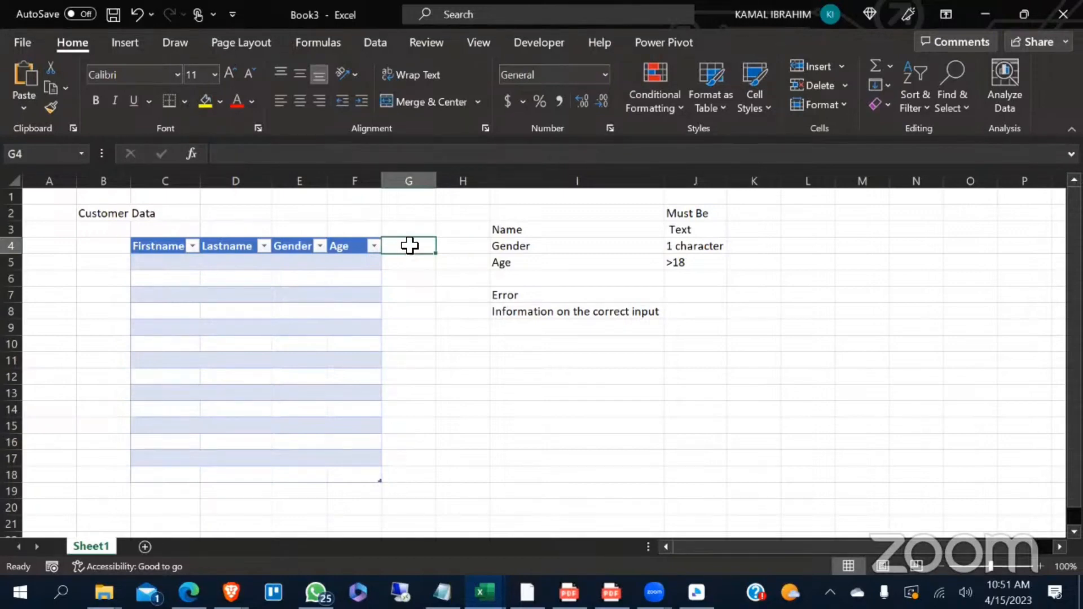
double_click(409, 246)
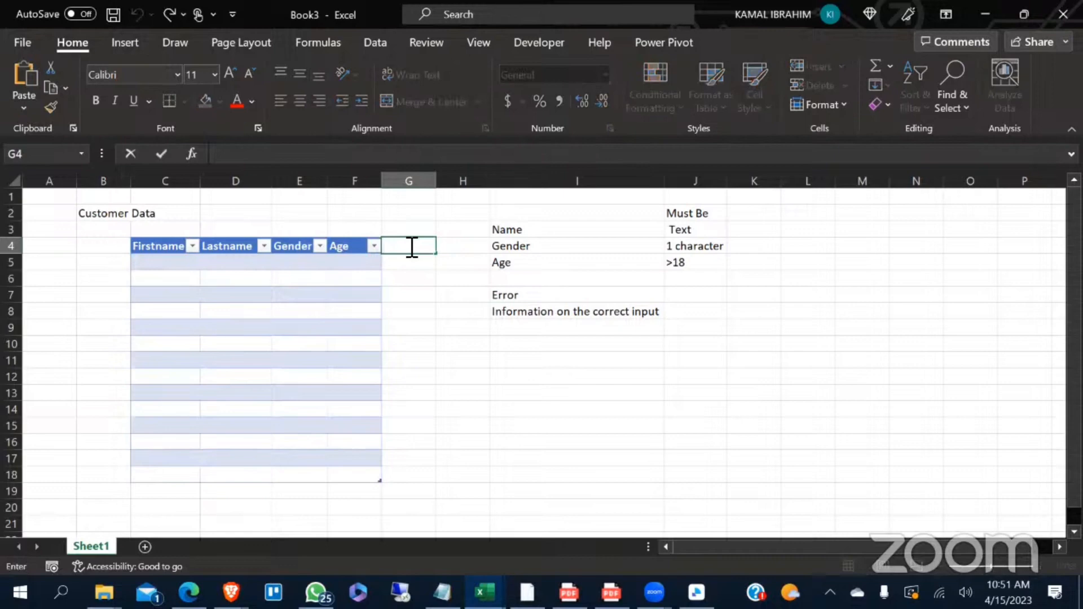
type("Status")
key("Return")
left_click(637, 375)
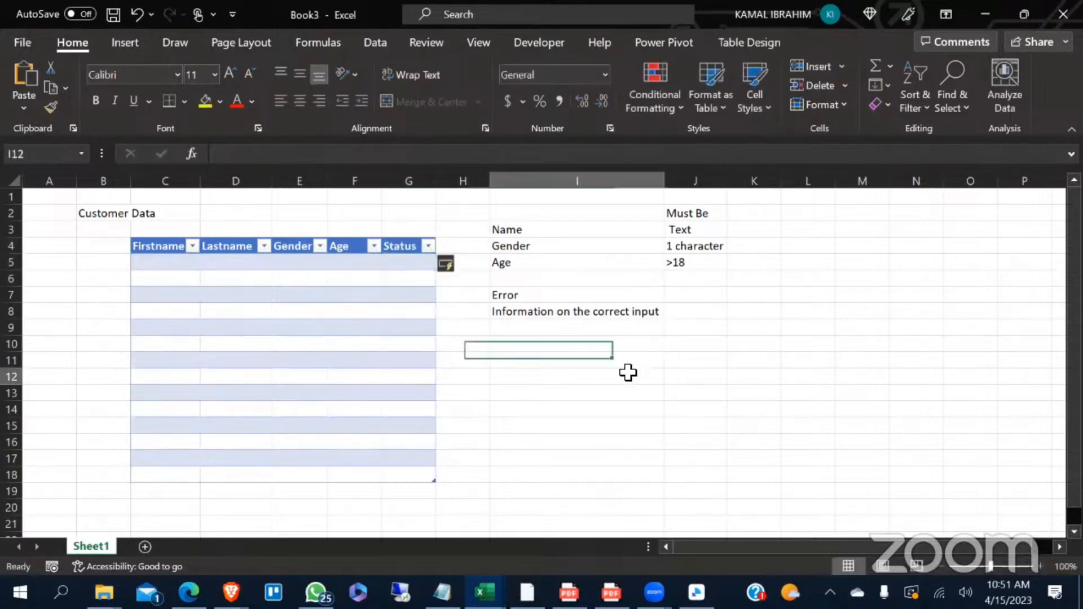
- Move the Error and Information on the correct input notes down so they start at I13
left_click_drag(560, 298, 522, 317)
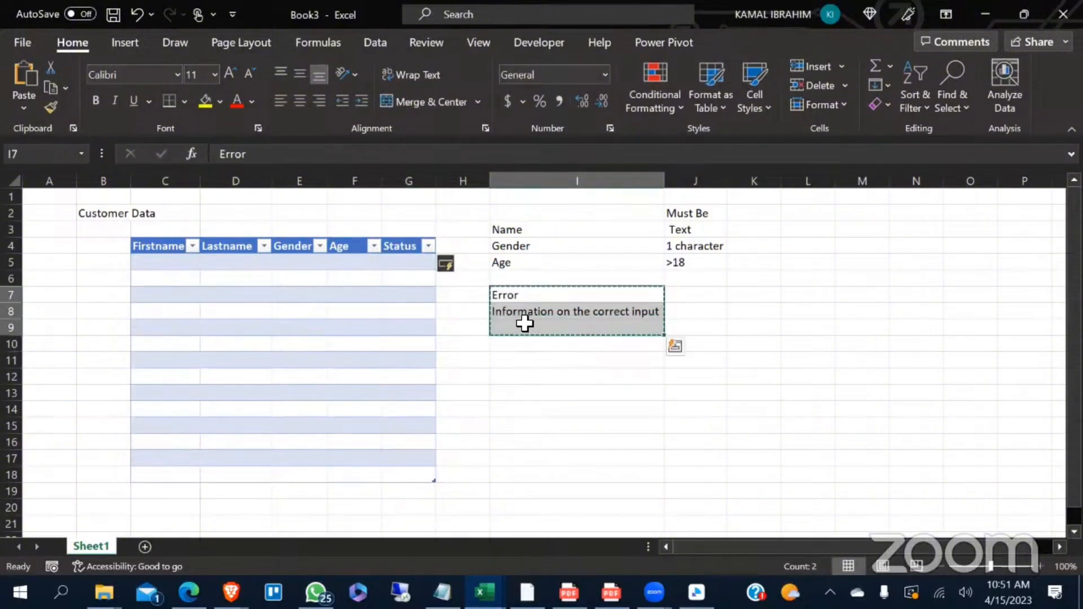
key("ctrl+c")
left_click(536, 393)
key("ctrl+v")
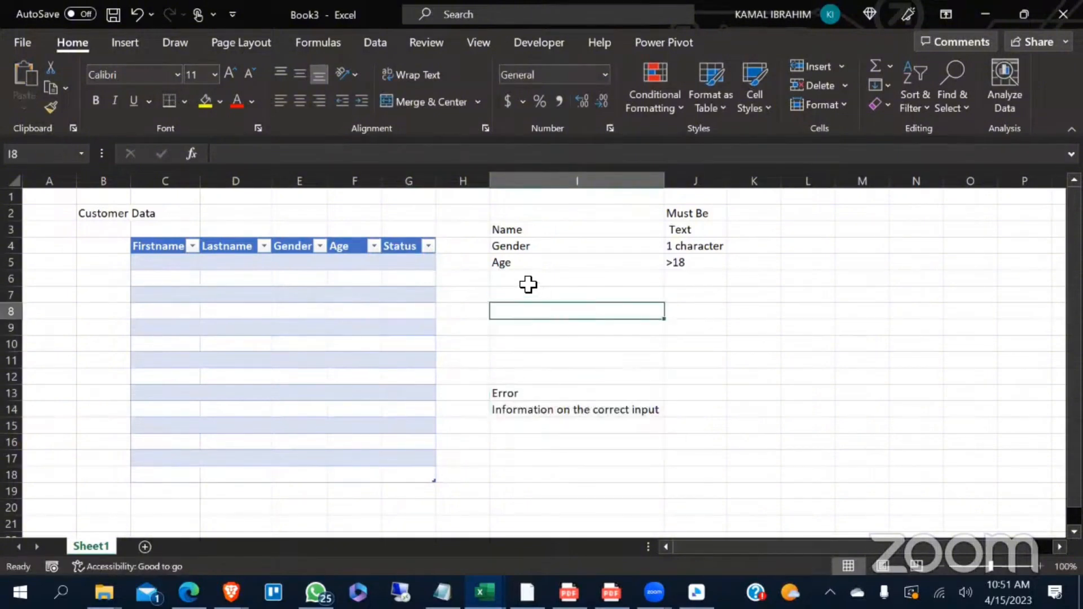
- Enter the label Status in I6 below Age in the list of field rules
left_click(529, 280)
type("Sat")
key("BackSpace")
key("BackSpace")
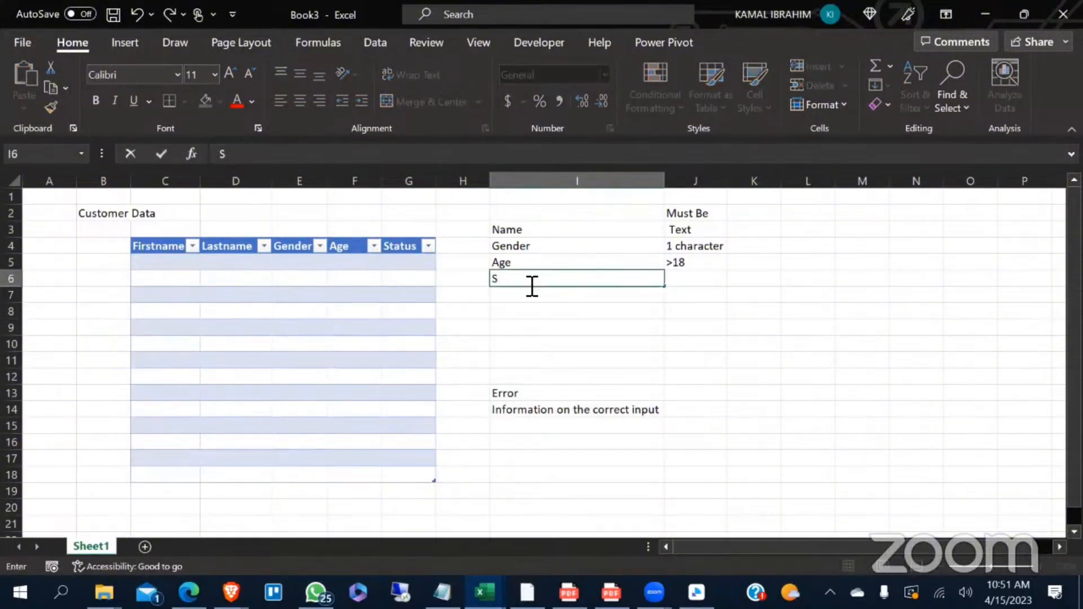
type("tatus")
left_click(604, 314)
- Enter the allowed status values Contacted,Not Contacted, Wrong Number in J6
left_click(690, 282)
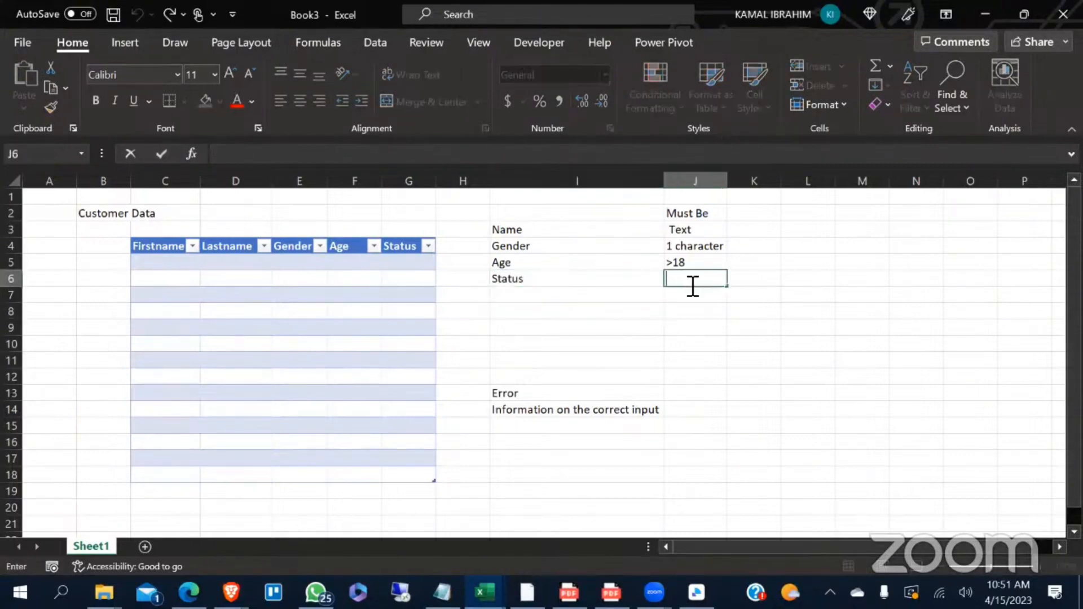
type("Conr")
key("BackSpace")
type("tacted,")
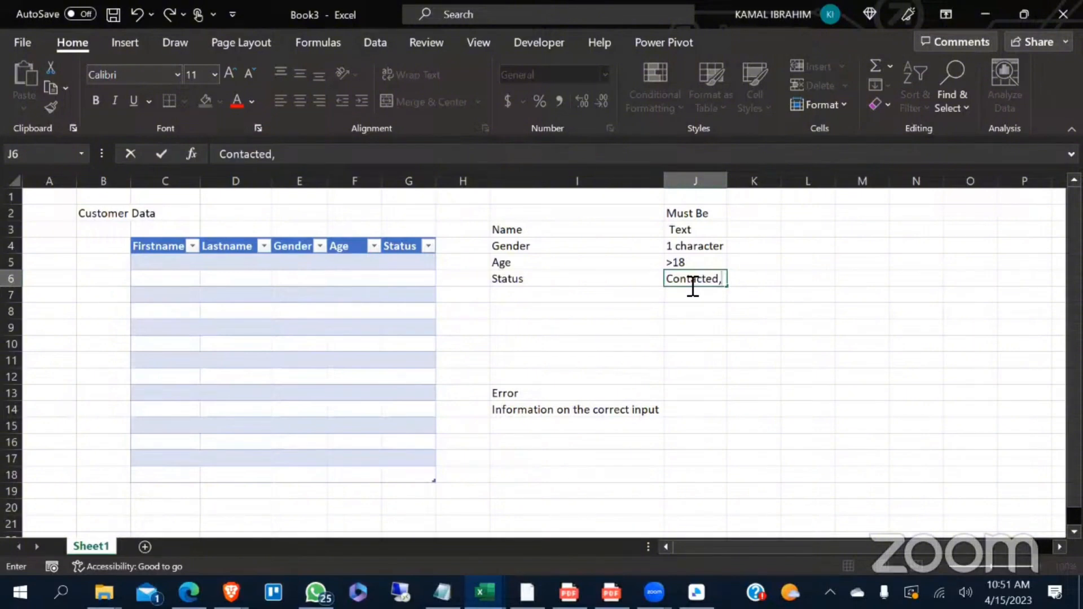
type("Not Contacted")
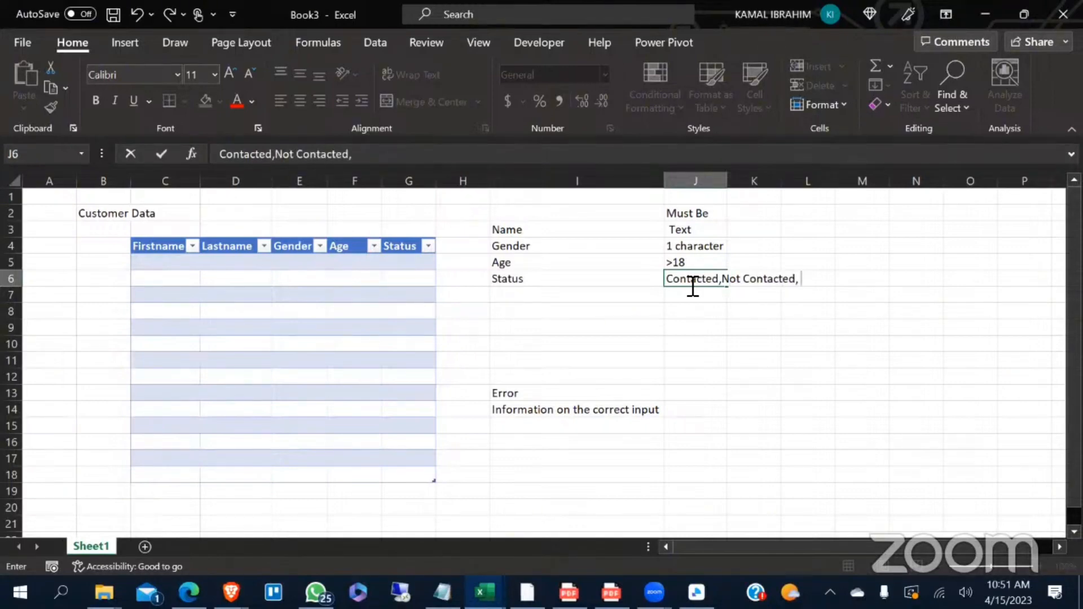
type(", Wrong Number")
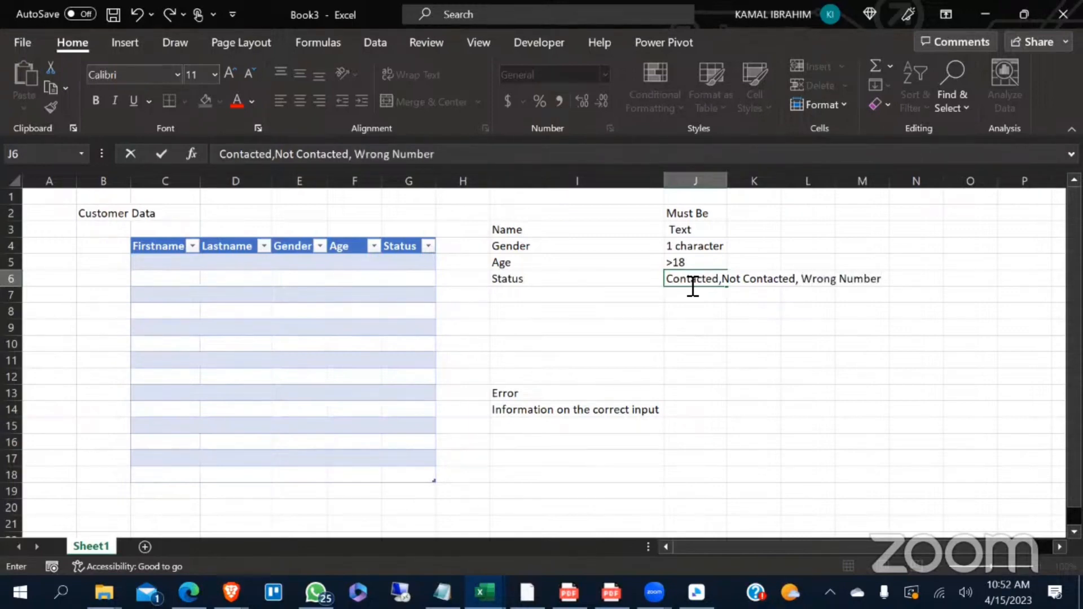
left_click(825, 309)
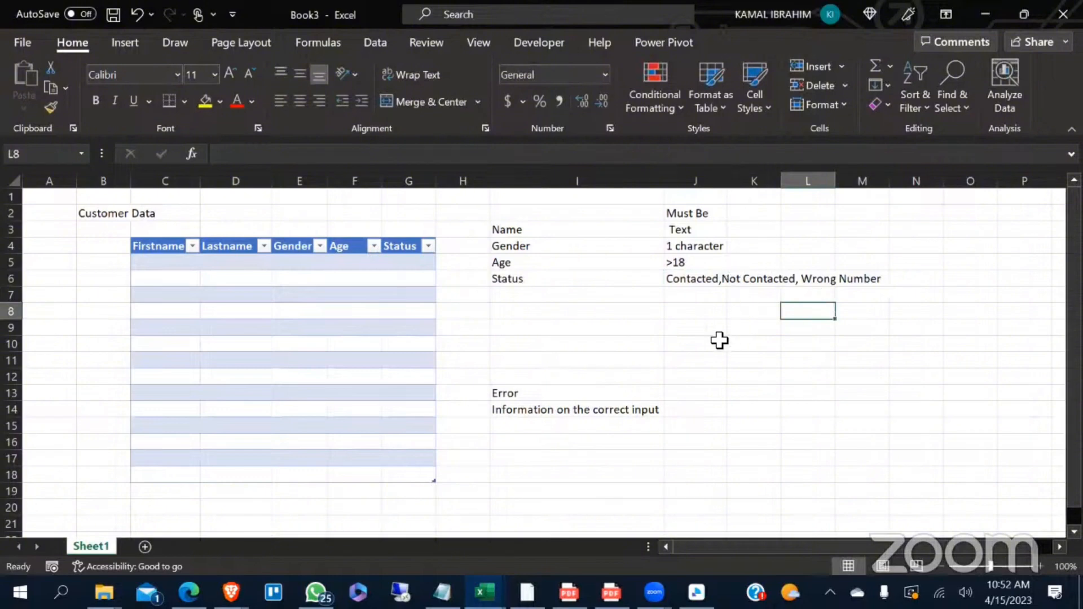
left_click(684, 285)
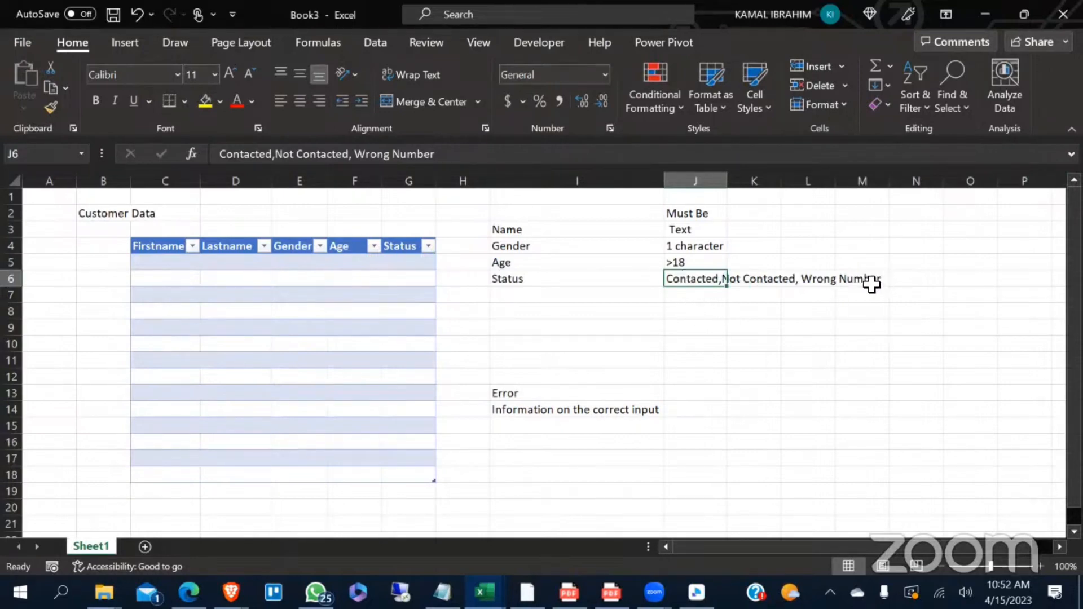
left_click(741, 360)
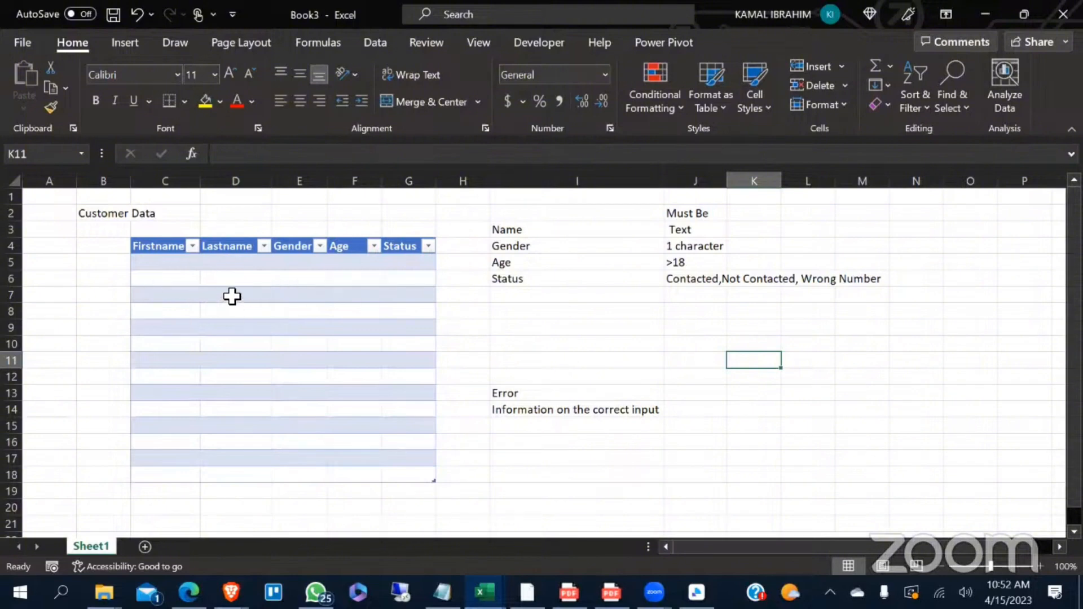
- Select the empty Firstname and Lastname cells C5:D18 and open the Data Validation settings for them
left_click(176, 276)
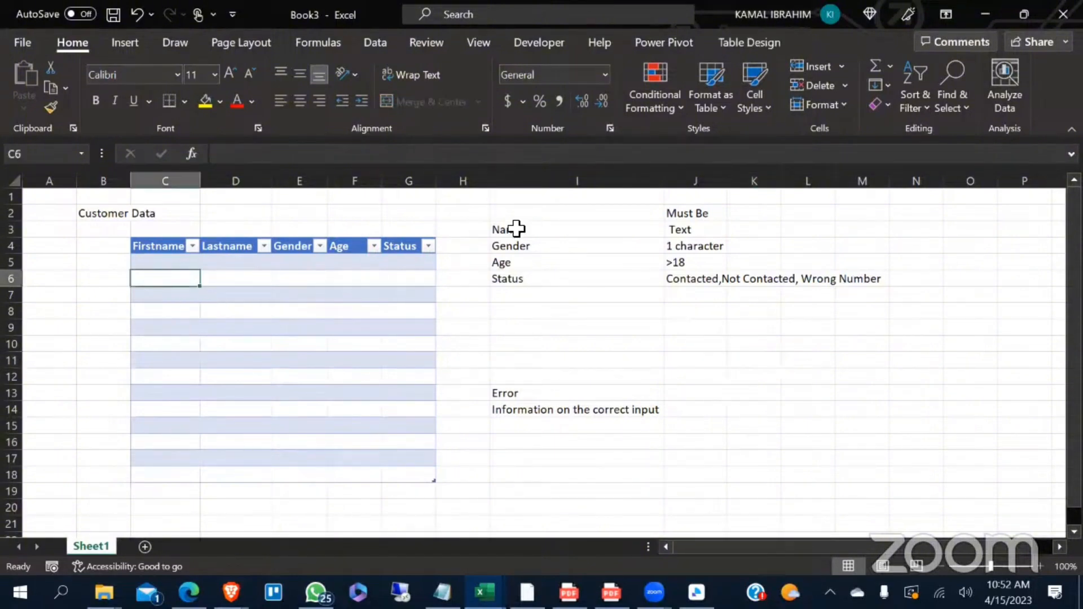
left_click(153, 268)
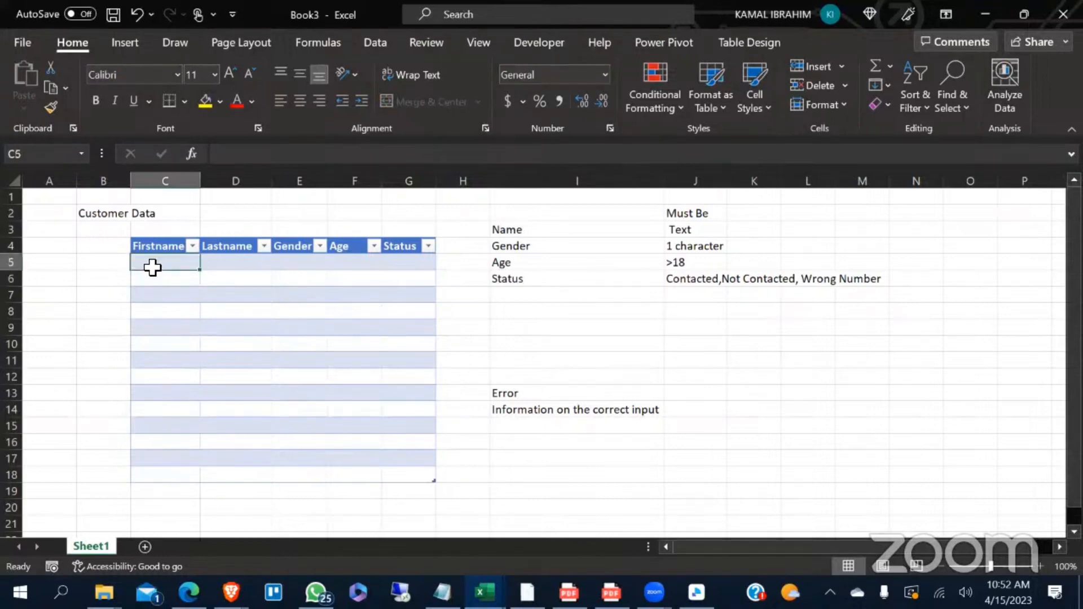
key("ctrl+shift+Down")
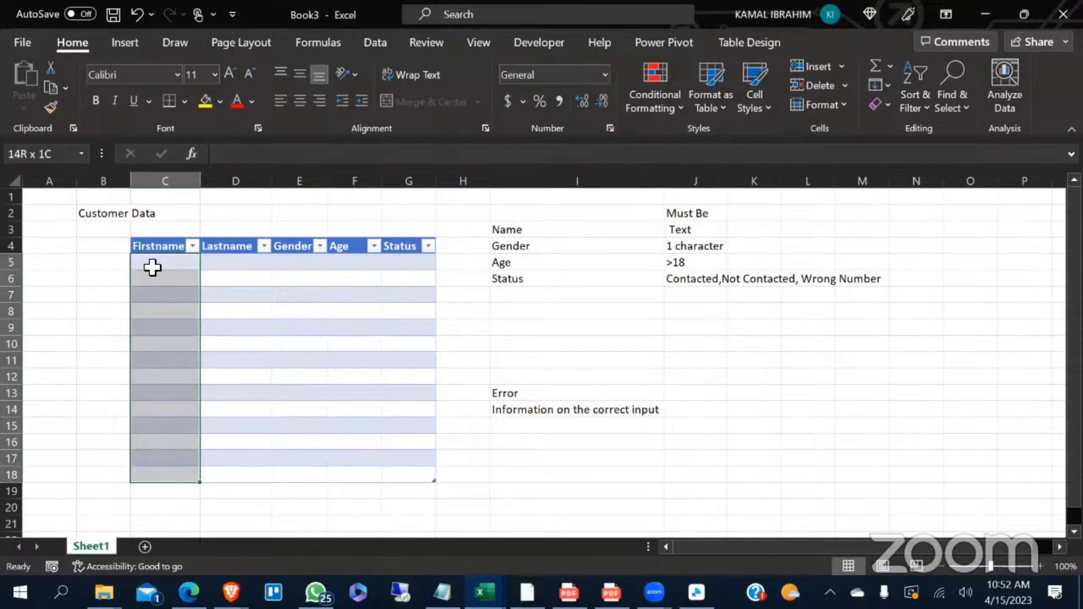
key("shift+Right")
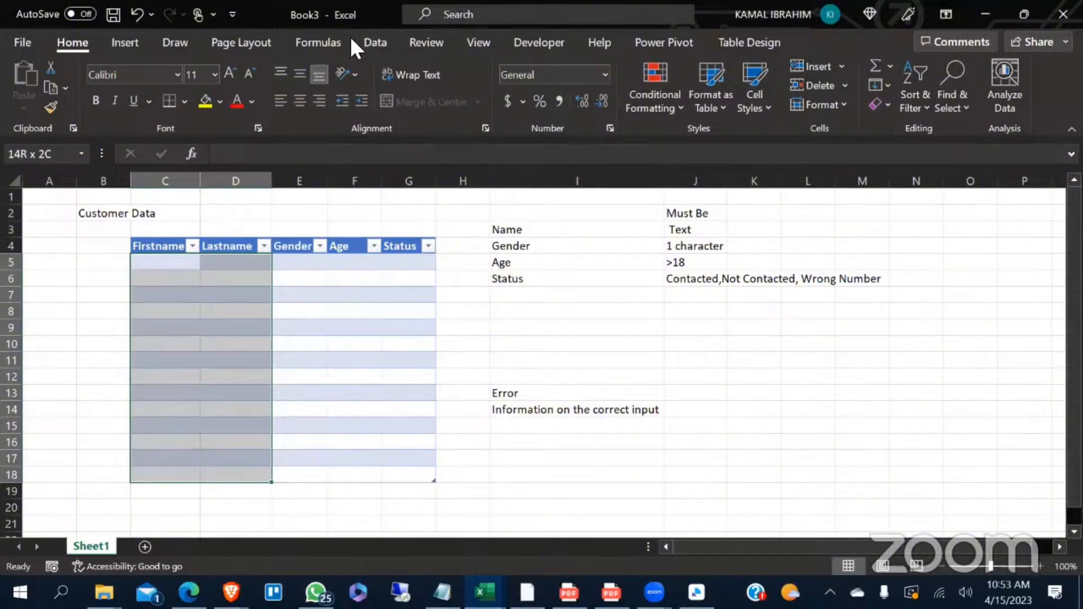
left_click(372, 42)
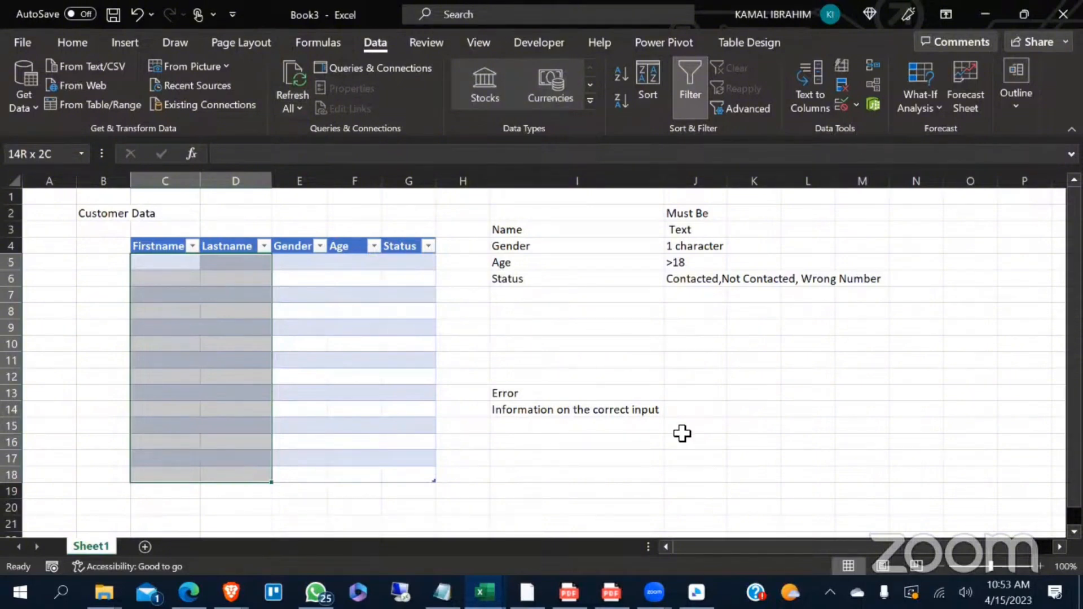
left_click(856, 105)
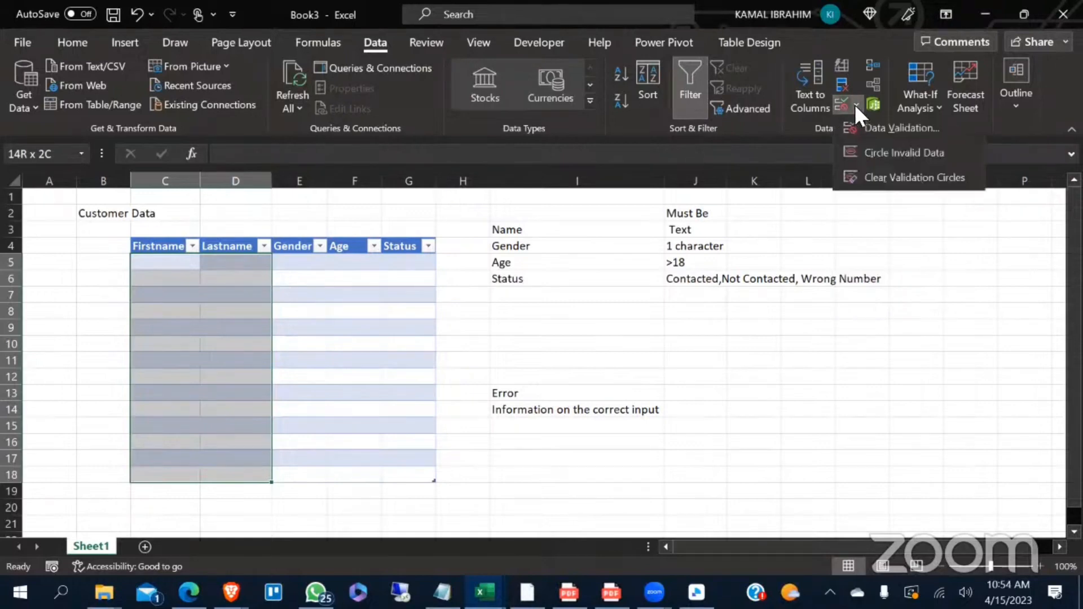
left_click(878, 127)
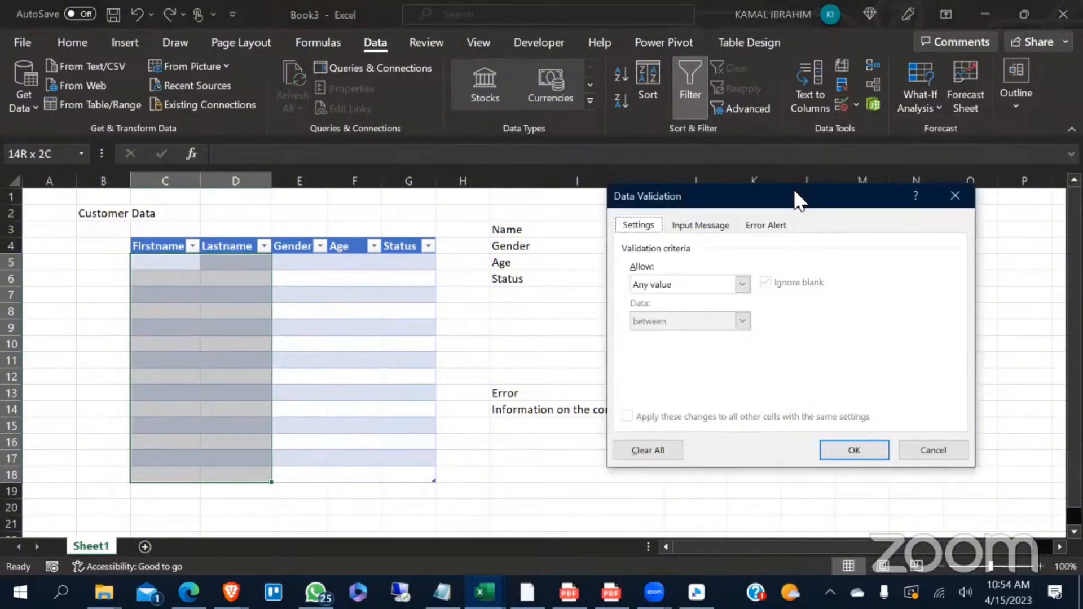
left_click_drag(796, 197, 568, 121)
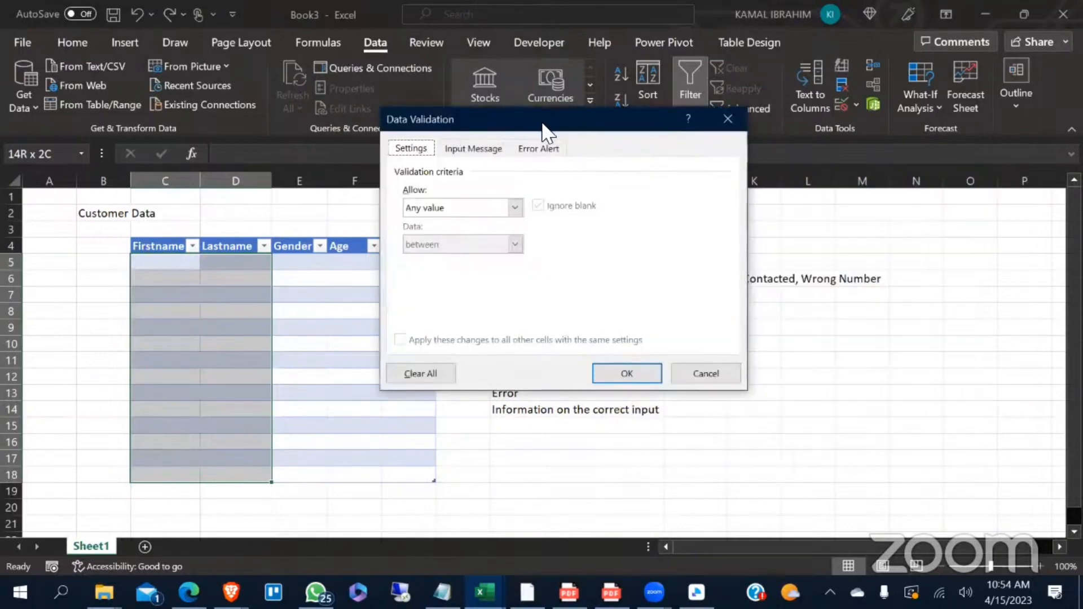
left_click_drag(555, 126, 567, 125)
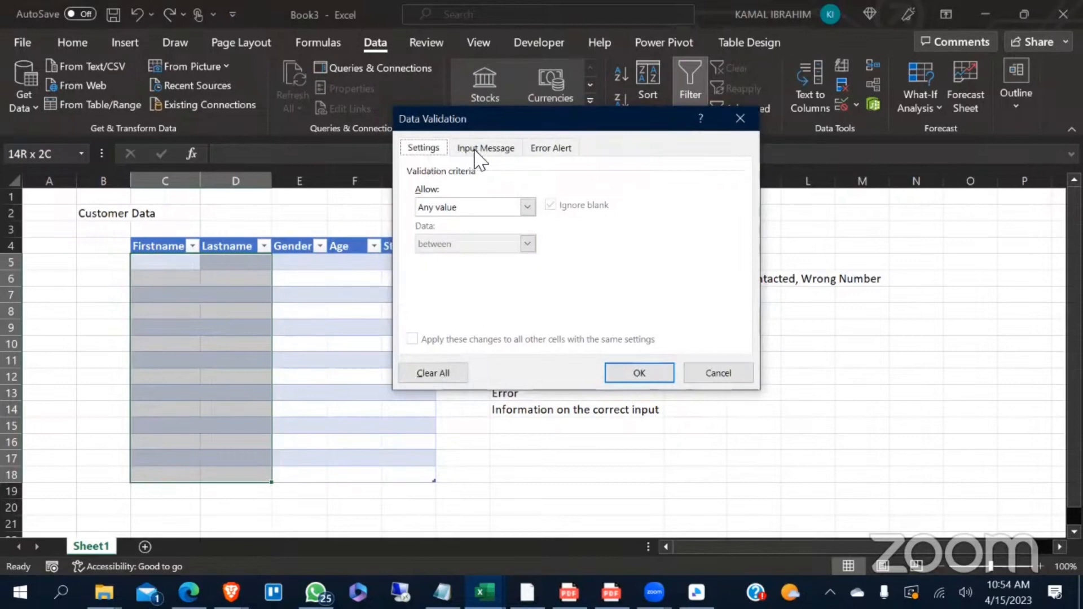
- Set the validation criteria for the name cells to a text length less than 1
left_click(481, 149)
left_click(539, 149)
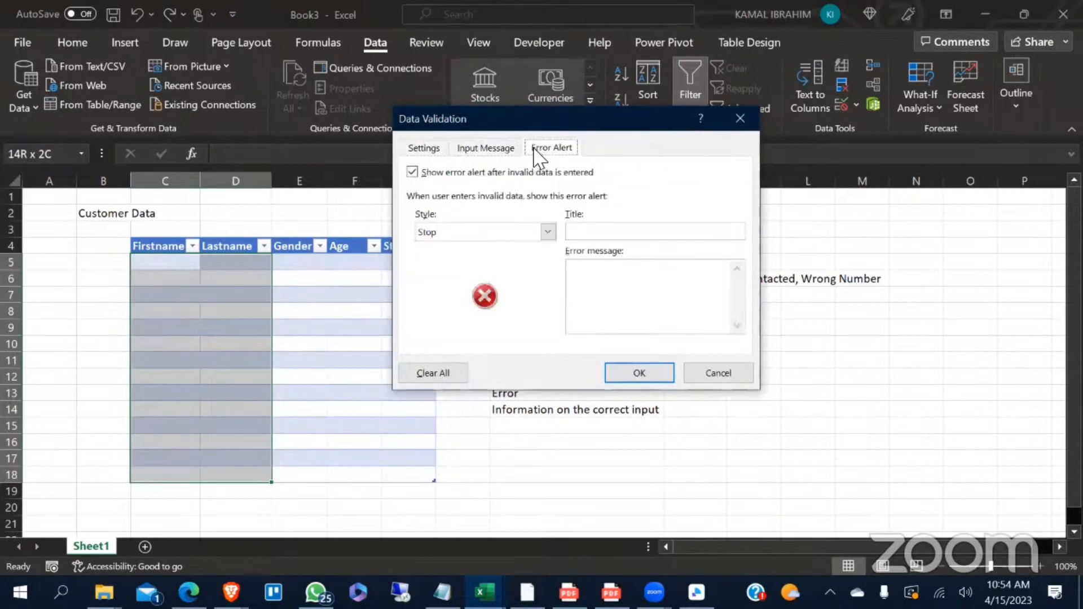
left_click(422, 149)
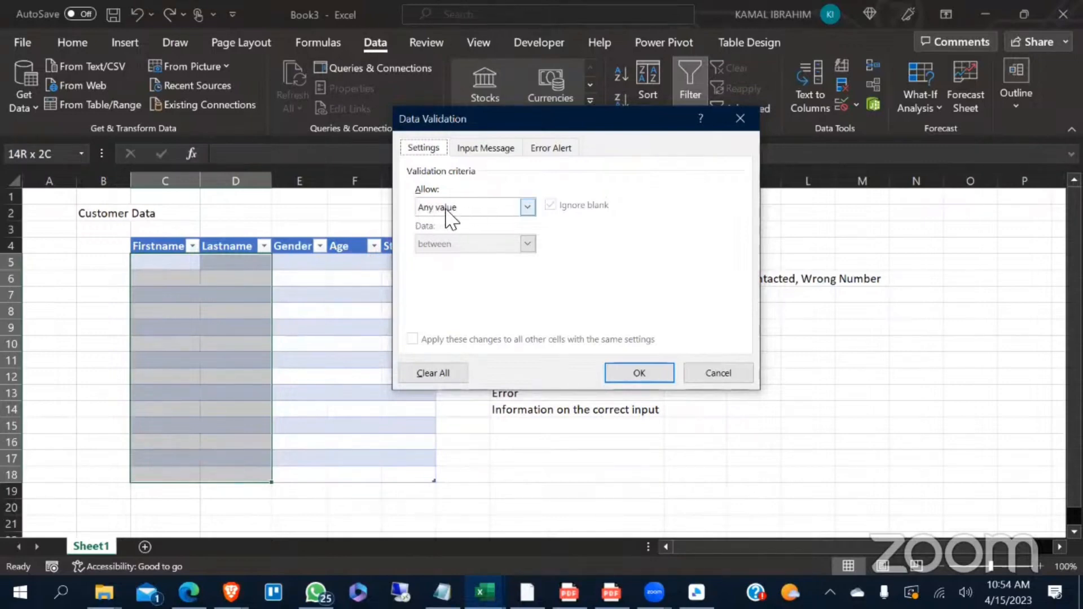
left_click(528, 208)
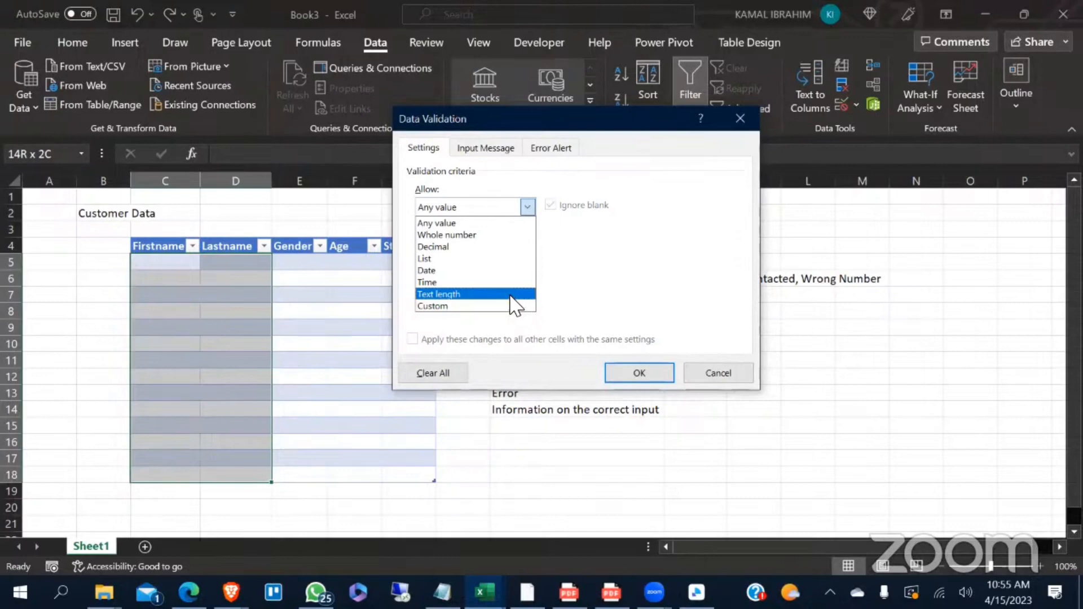
left_click(511, 294)
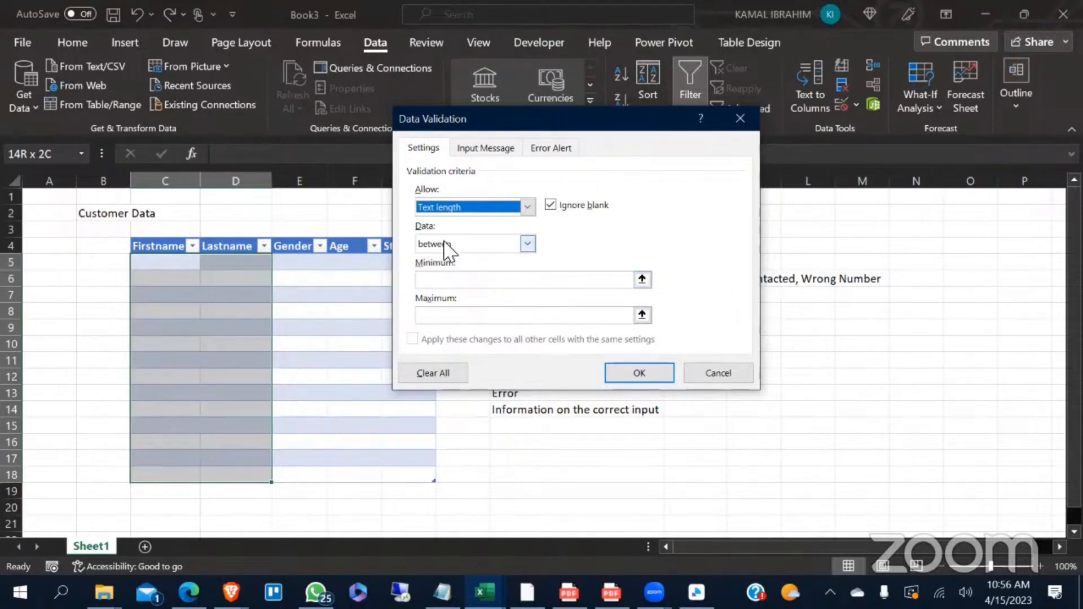
left_click(528, 245)
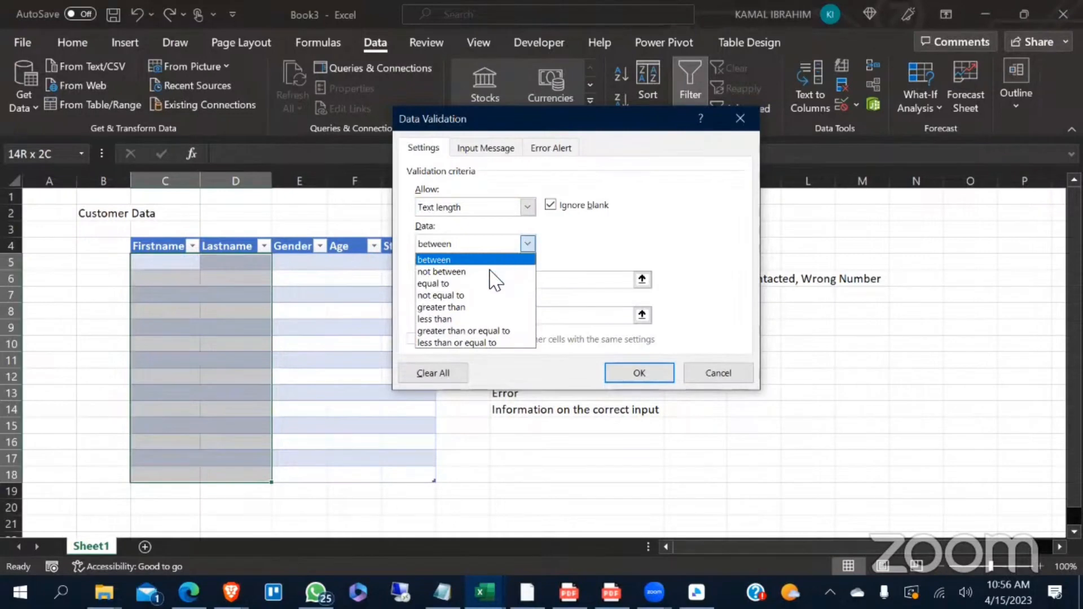
left_click(459, 321)
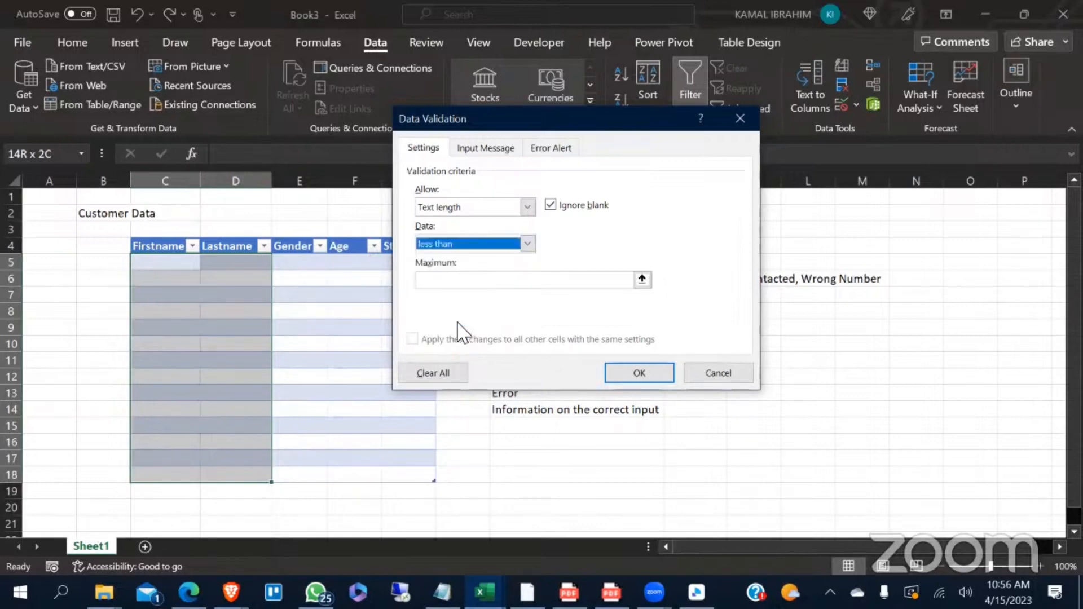
left_click(449, 286)
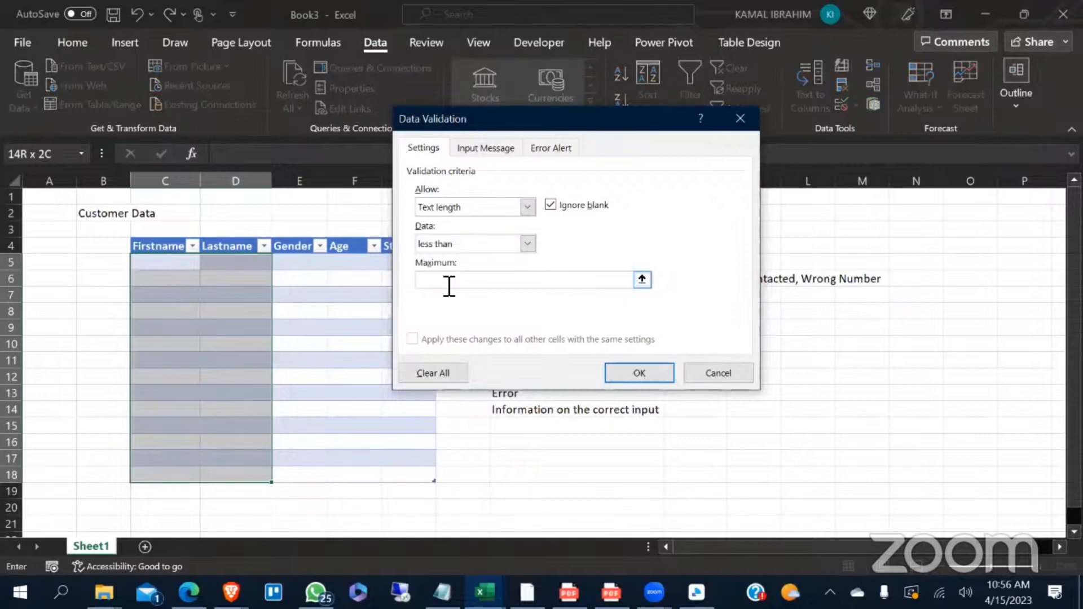
type("2")
key("BackSpace")
type("1")
- Add an input message titled Info with the text Enter Fullnames to the name cells' validation
left_click(489, 156)
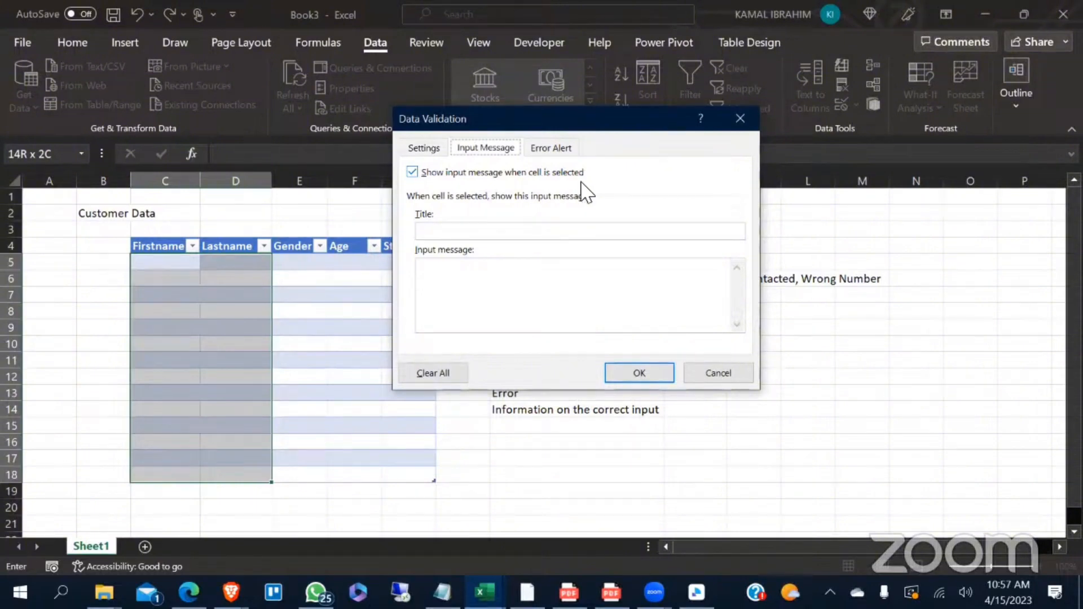
left_click(569, 236)
type("Info")
left_click(577, 291)
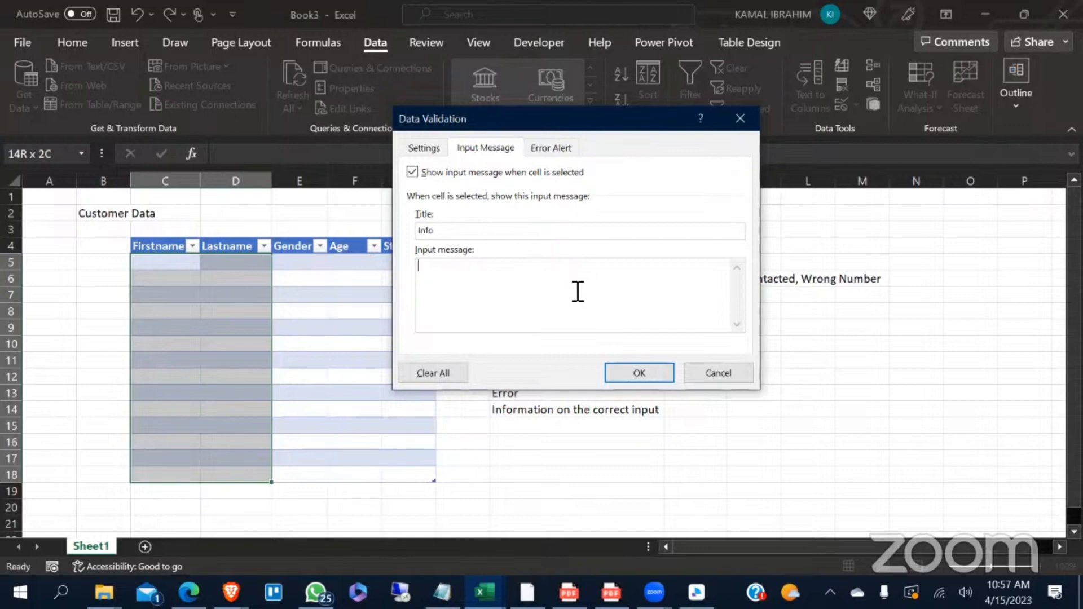
type("Enter Fullnames")
- Set the error alert for the name cells to the Warning style with the title Warning Info
left_click(552, 151)
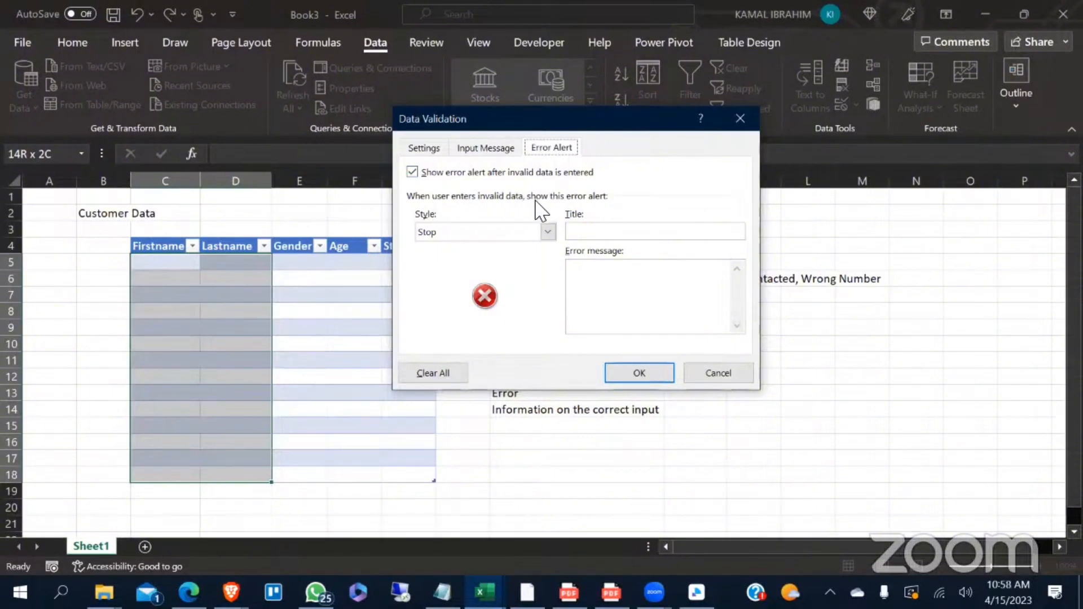
left_click(547, 232)
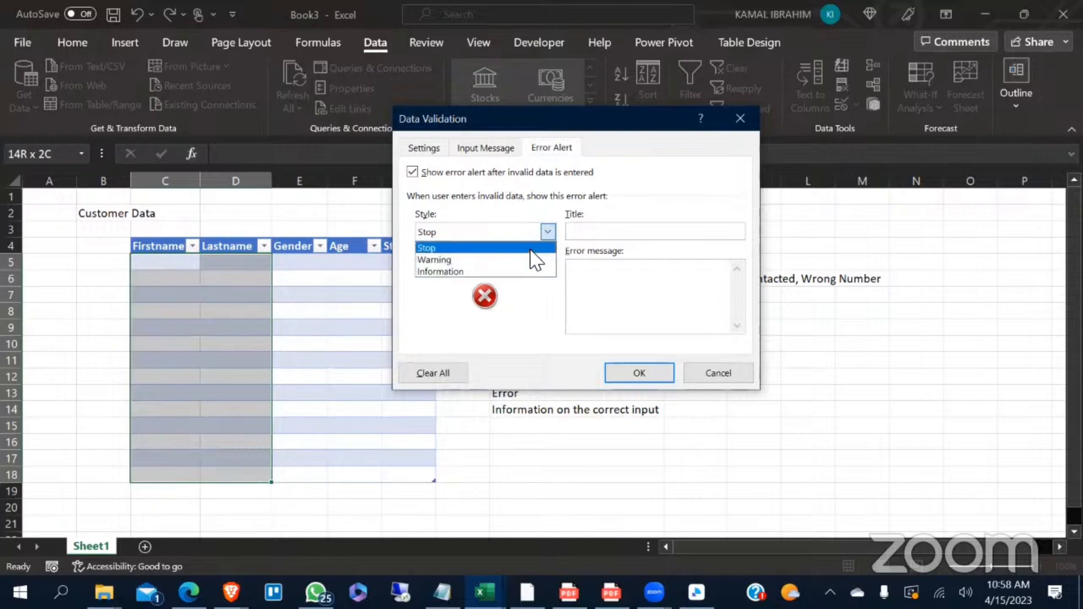
left_click(508, 260)
left_click(585, 236)
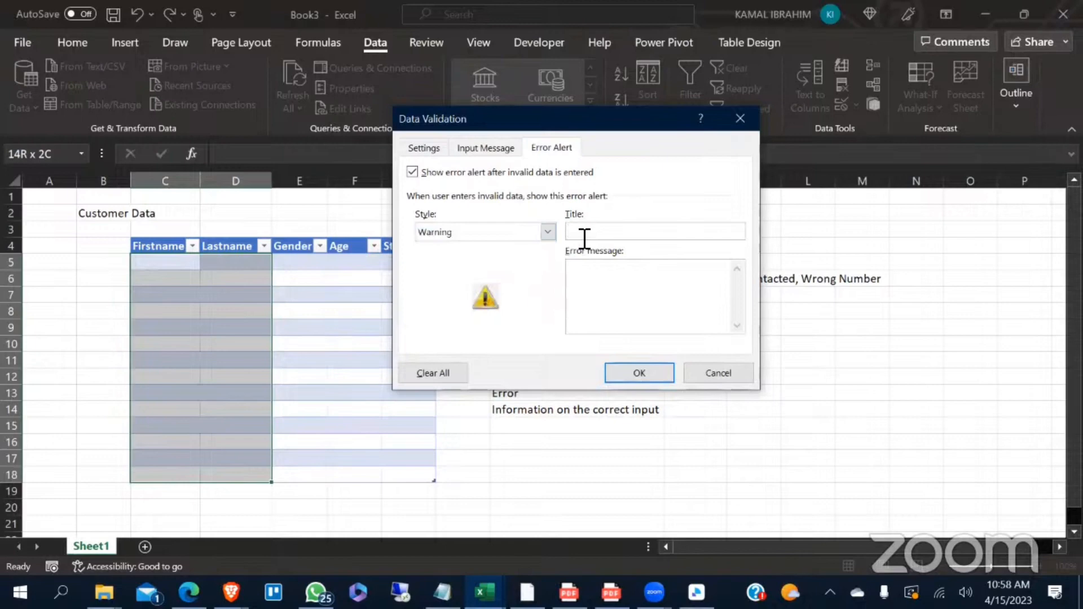
type("Info")
key("BackSpace")
key("BackSpace")
key("BackSpace")
key("BackSpace")
type("War")
type("ning Info")
type("Please enter")
type(" correct d")
type("ata")
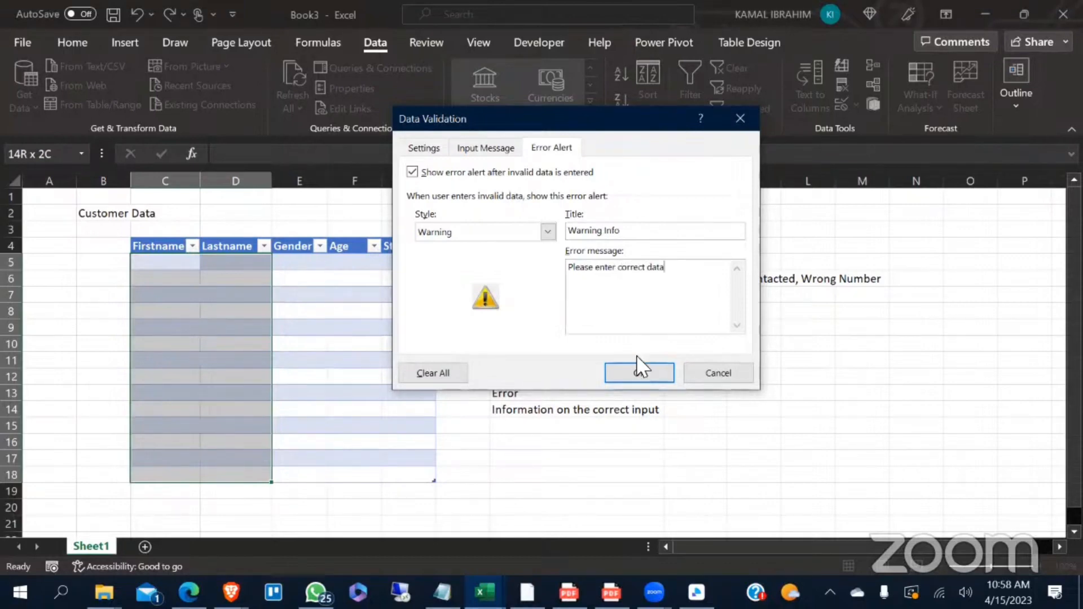
- Enter the error message Please enter correct data and apply the validation to the name cells
left_click(639, 373)
left_click(674, 375)
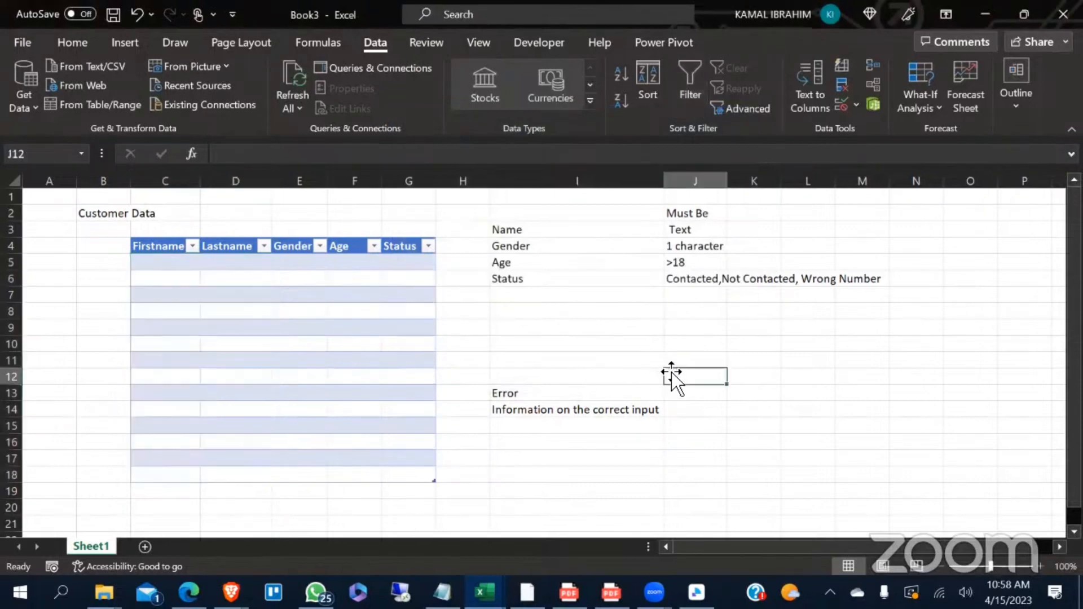
- Test the name validation by entering a first name in C5 and choosing to continue with the entry
left_click(153, 266)
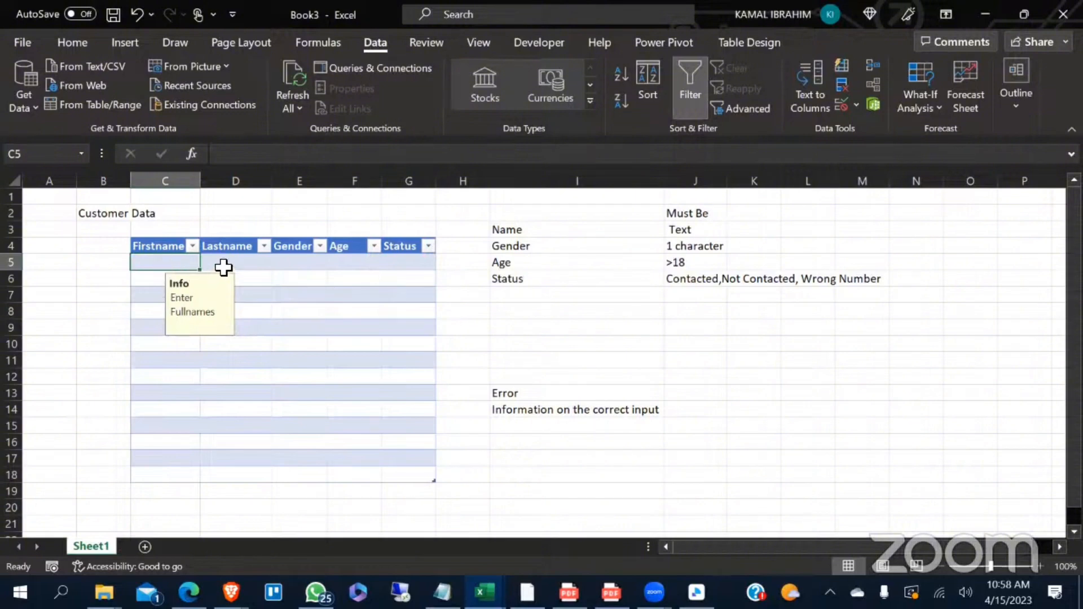
left_click(223, 266)
left_click(182, 269)
type("Kamal")
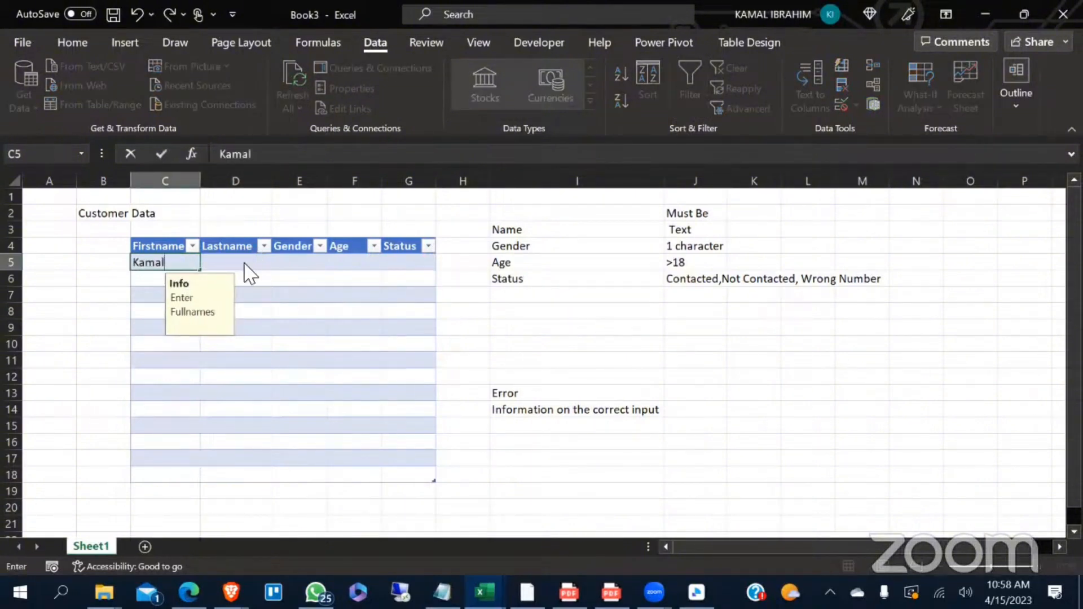
key("Return")
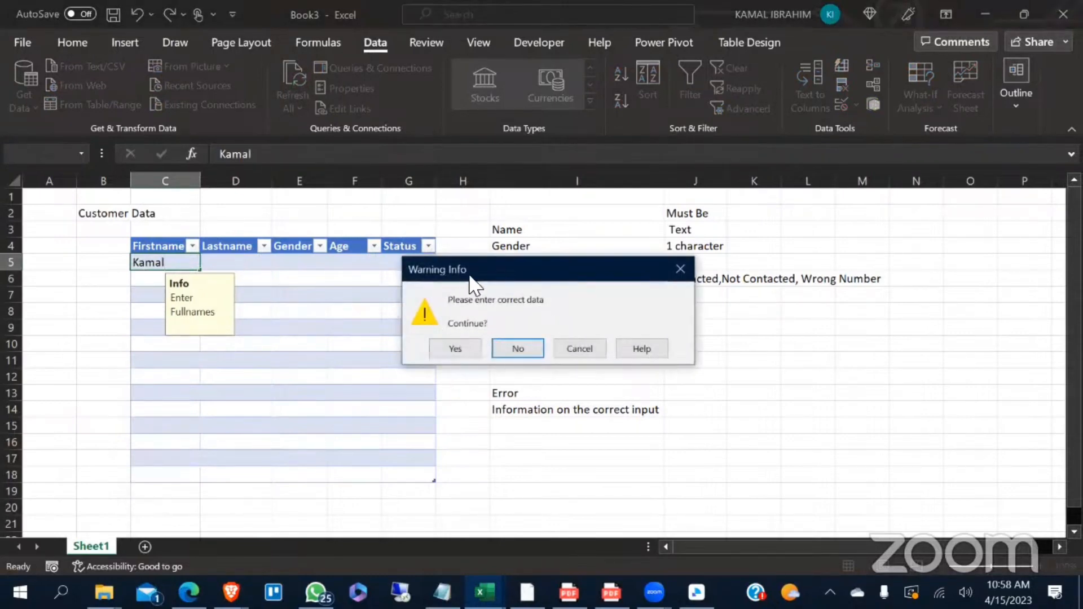
left_click(458, 349)
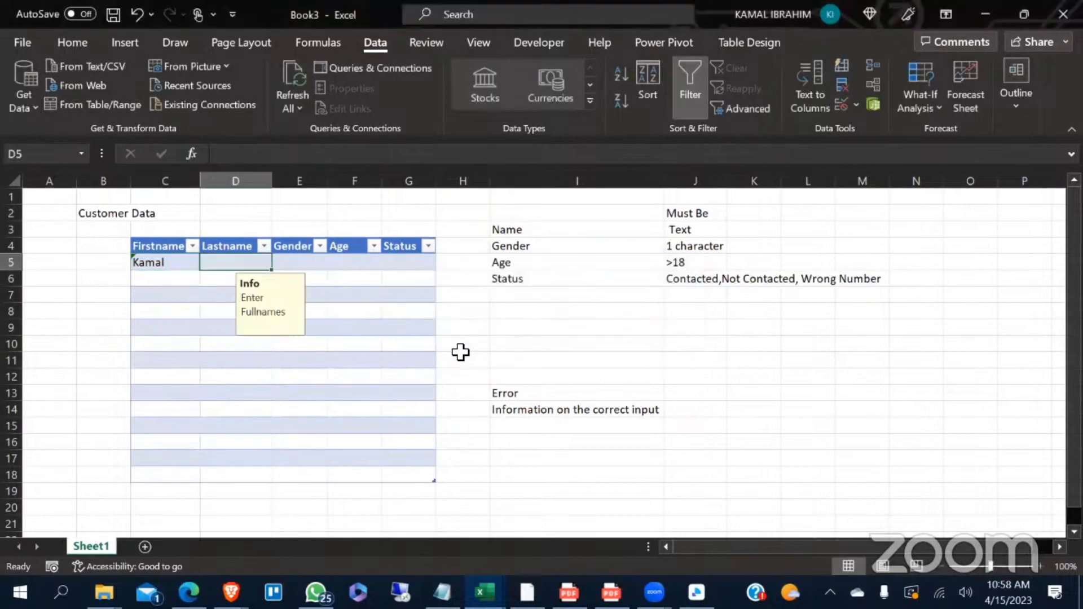
- Test the Lastname validation by entering the single letter a in D5 and choosing to continue with the entry
double_click(249, 265)
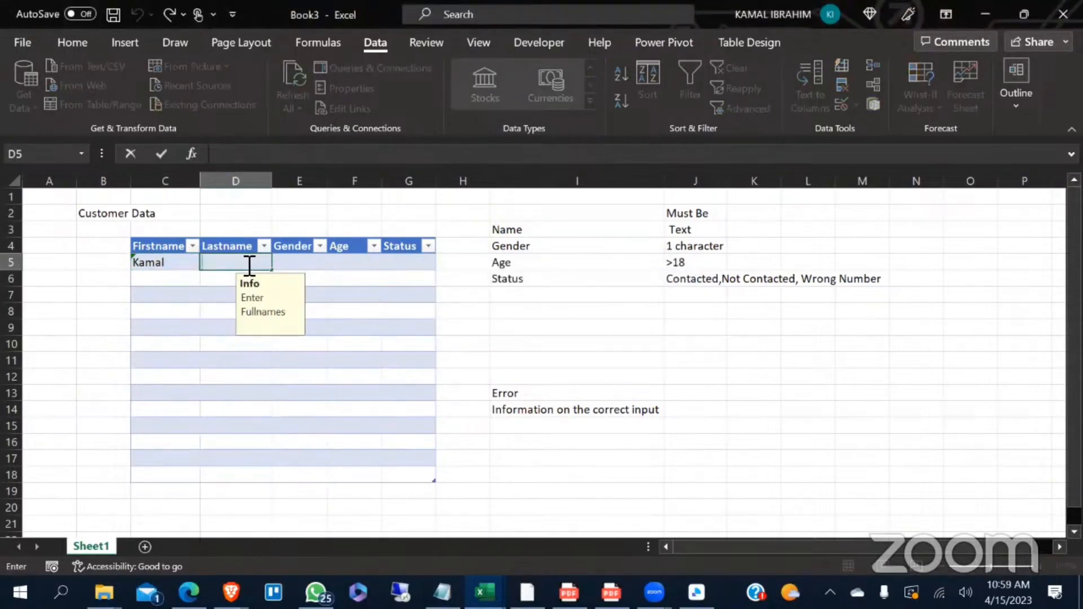
type("1")
key("BackSpace")
type("a")
key("Return")
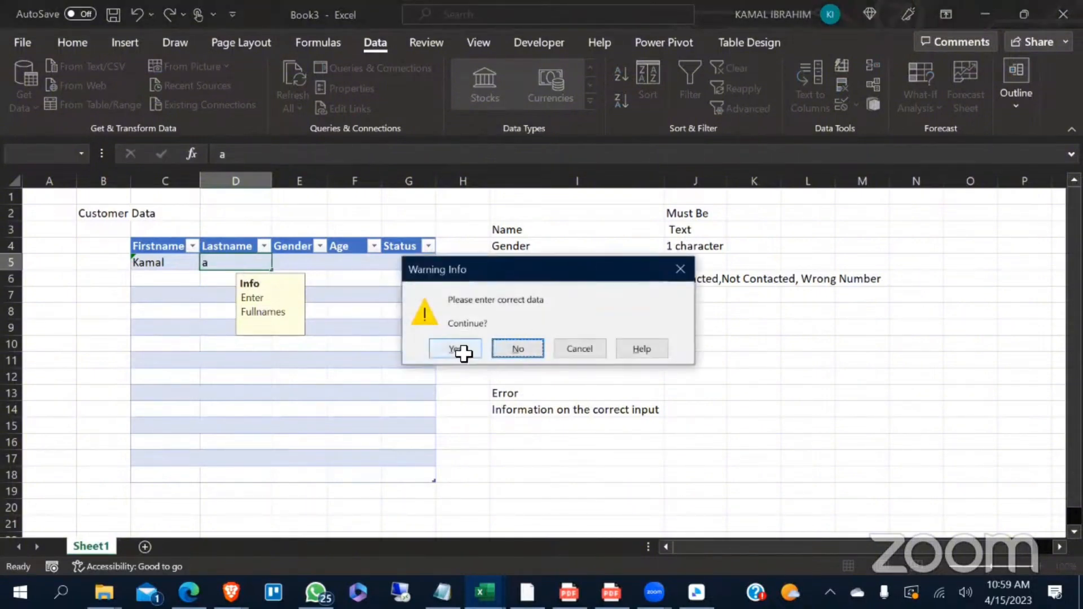
left_click(458, 349)
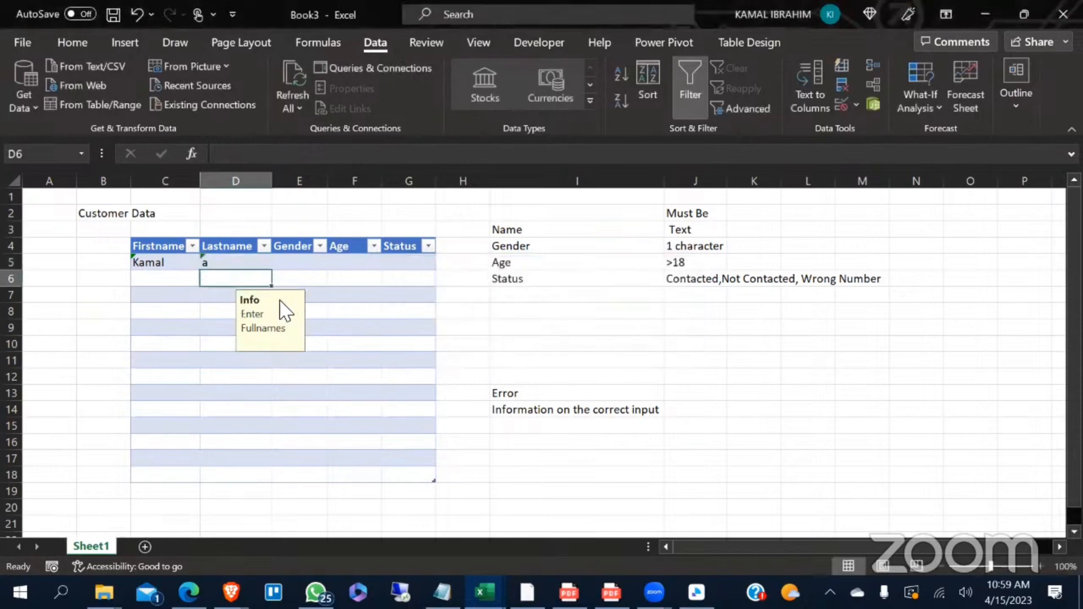
- Clear the test entries from the Lastname cell D5 and the Firstname cell C5
left_click(224, 268)
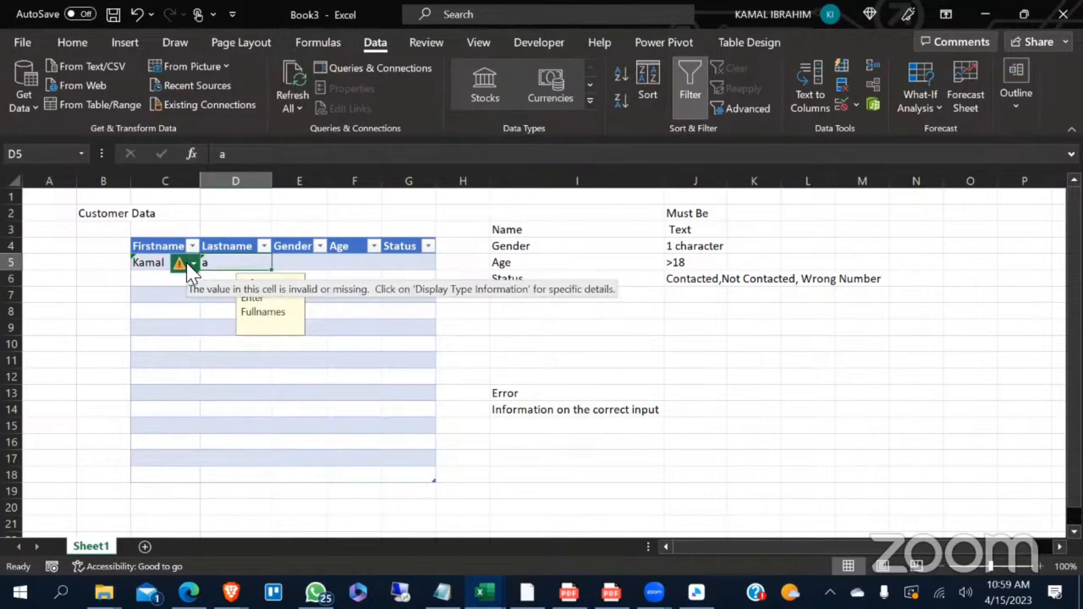
key("Delete")
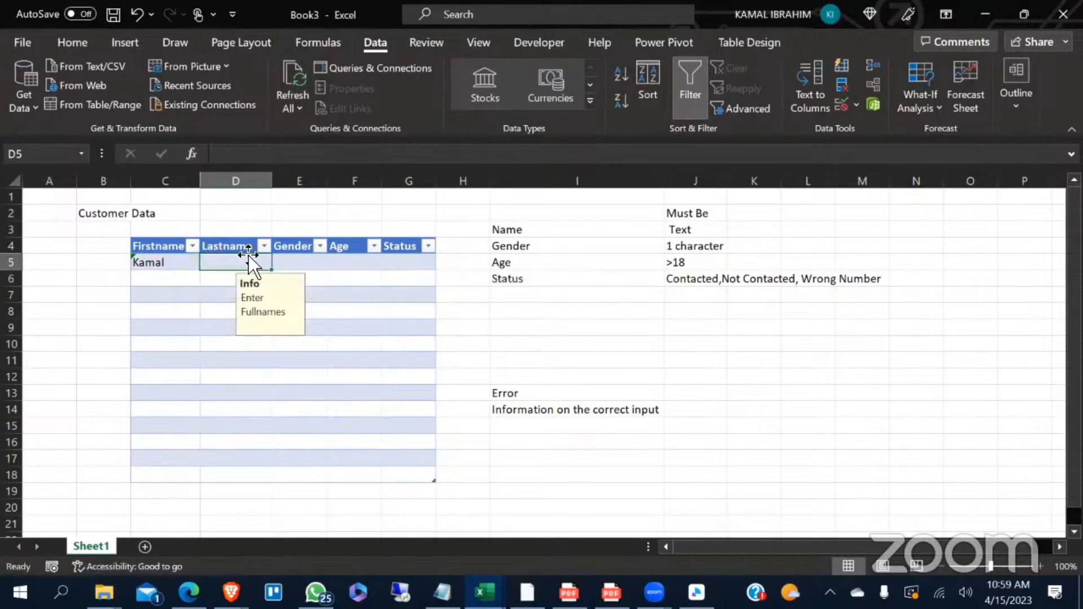
left_click(156, 262)
key("Delete")
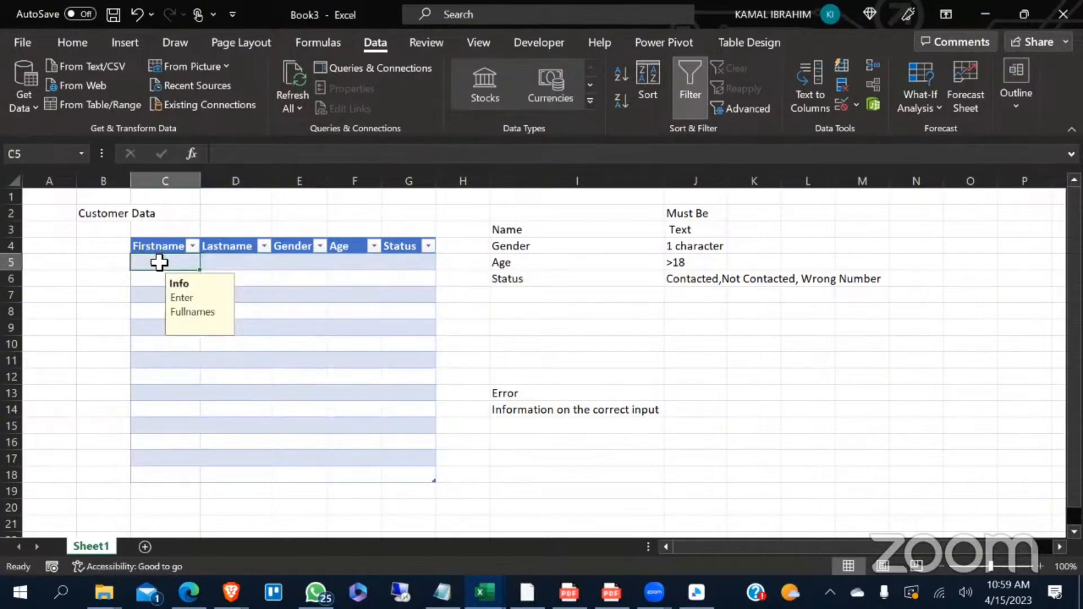
- Change the data validation of the Firstname cells C5:C18 to a text length greater than 1
left_click_drag(179, 326, 180, 477)
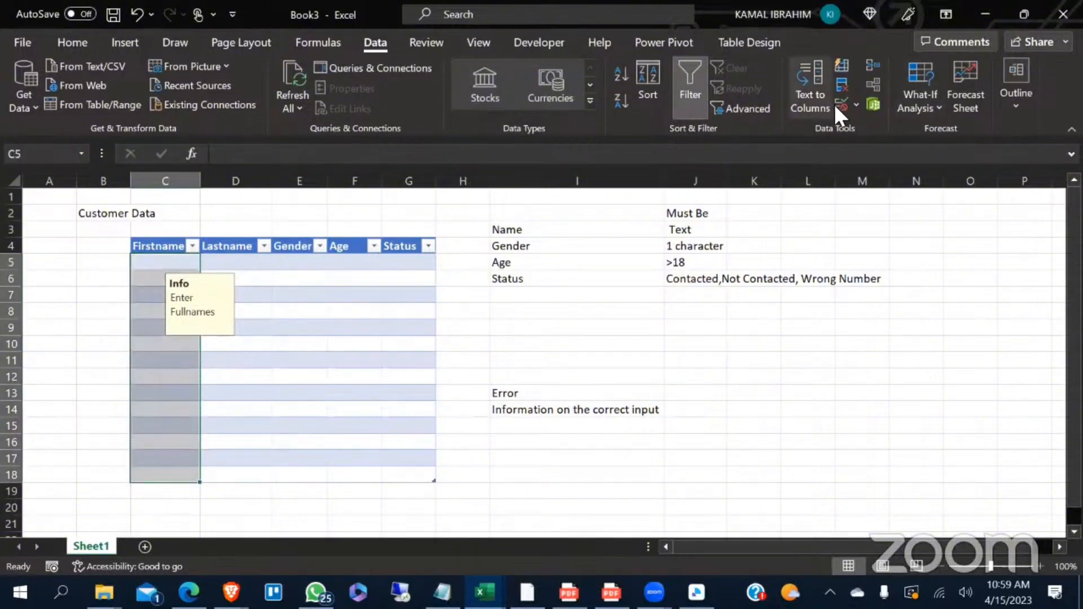
left_click(858, 103)
left_click(861, 129)
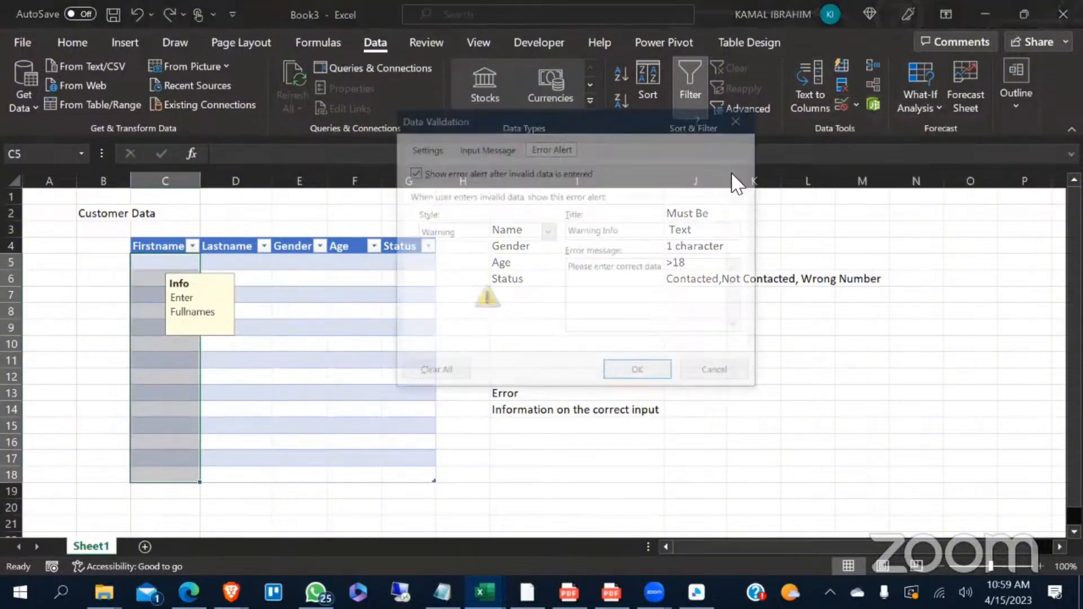
left_click(422, 148)
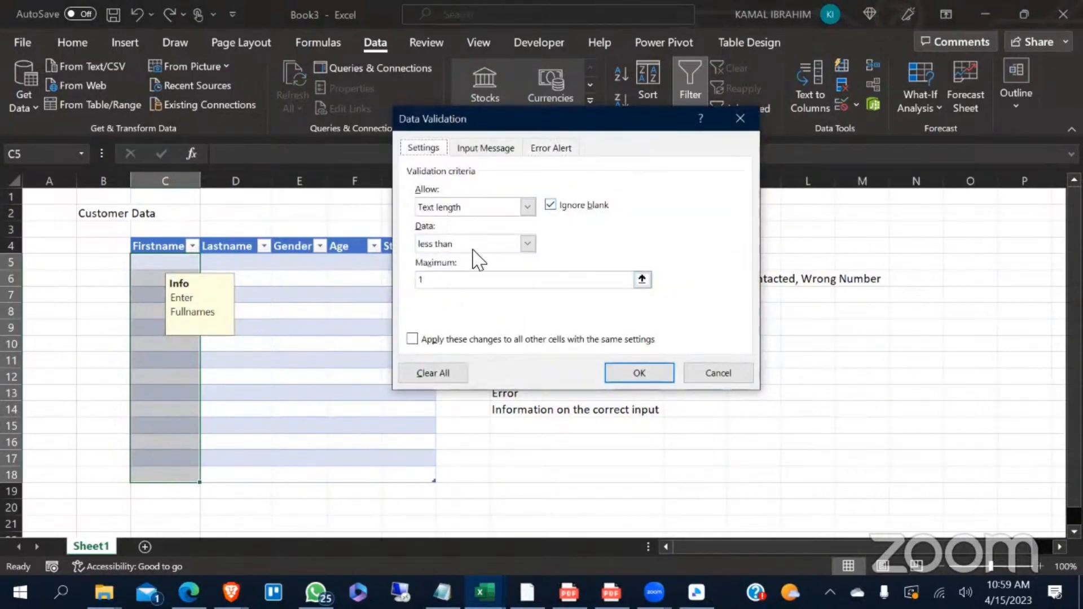
left_click(531, 243)
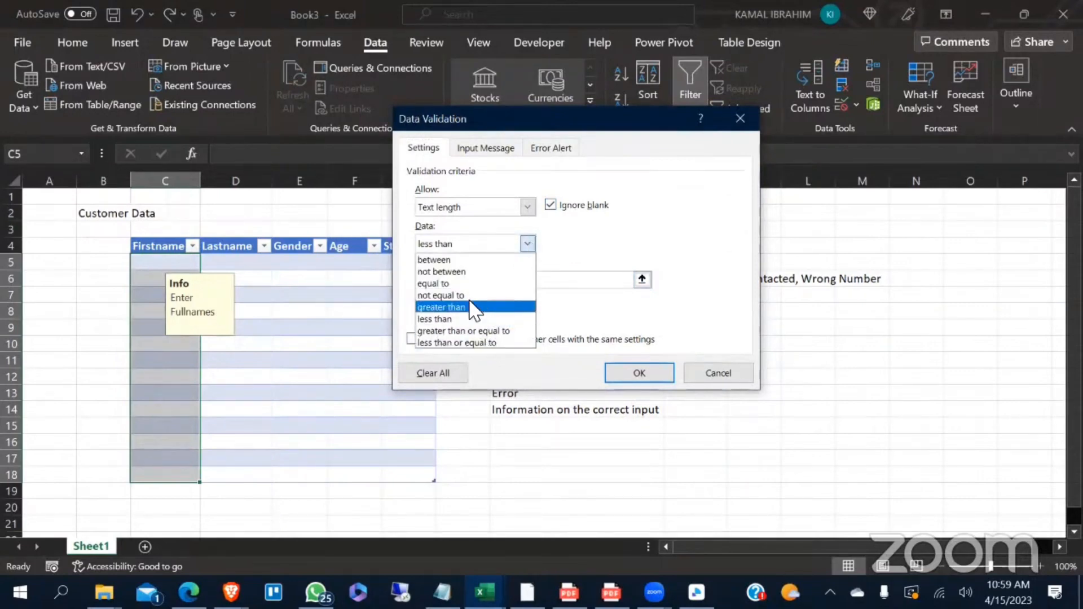
left_click(452, 307)
left_click(449, 280)
type("1")
left_click(631, 373)
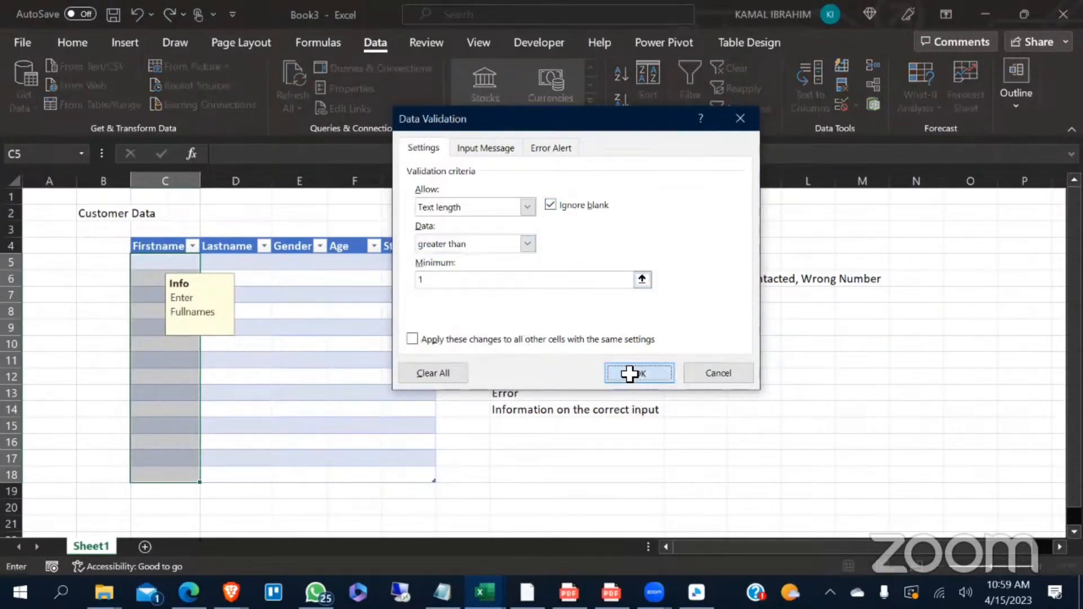
- Enter a customer's first name in the Firstname cell C5
left_click(300, 332)
left_click(160, 260)
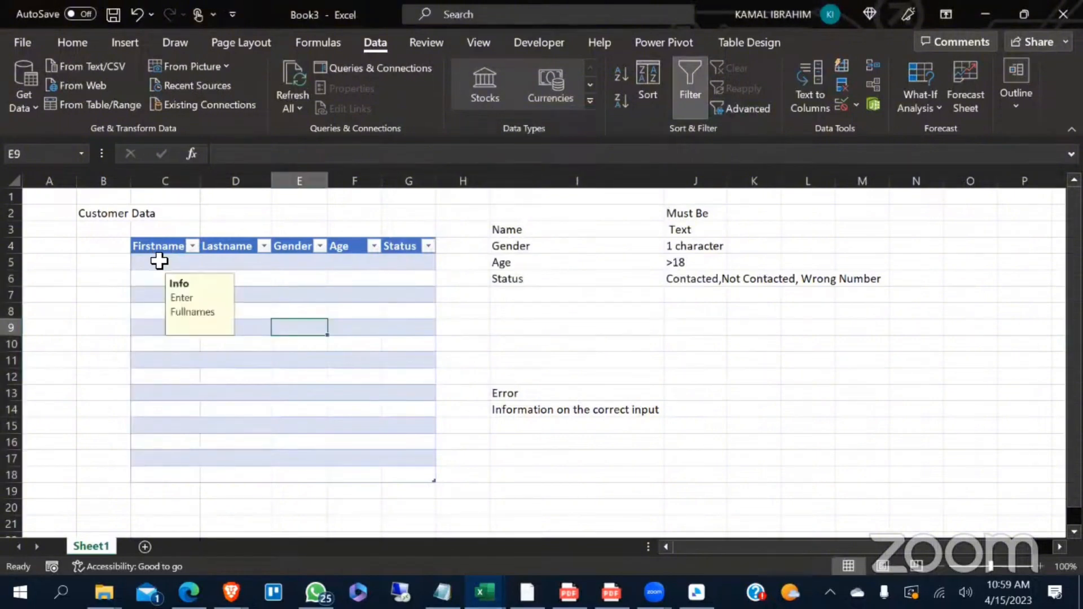
type("Kamal")
key("Return")
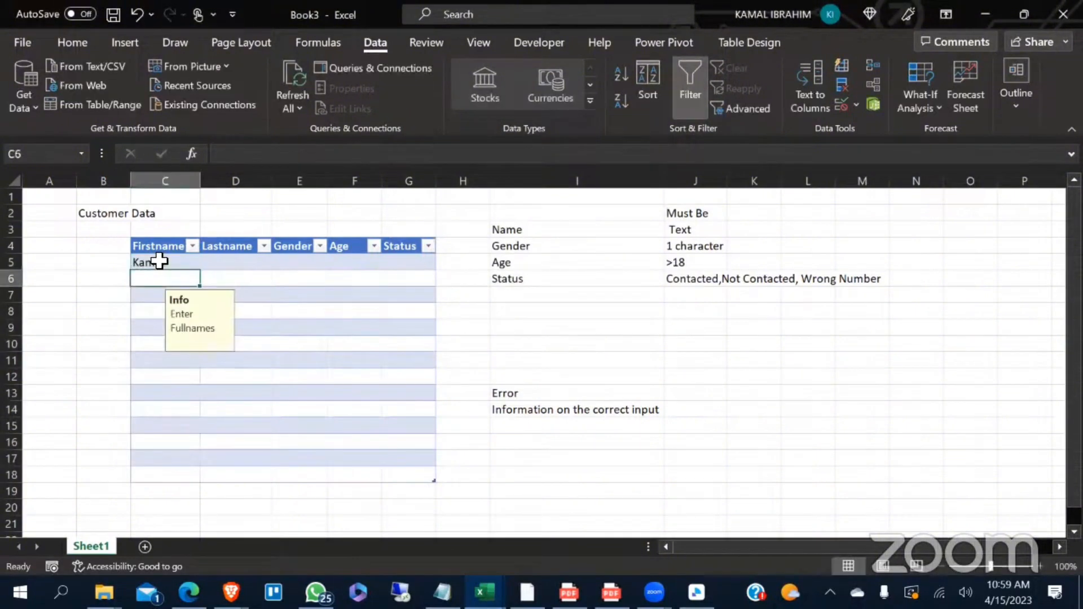
- Test the Lastname validation by entering the single letter D in D5, accepting the entry, and clear the cell
left_click(209, 260)
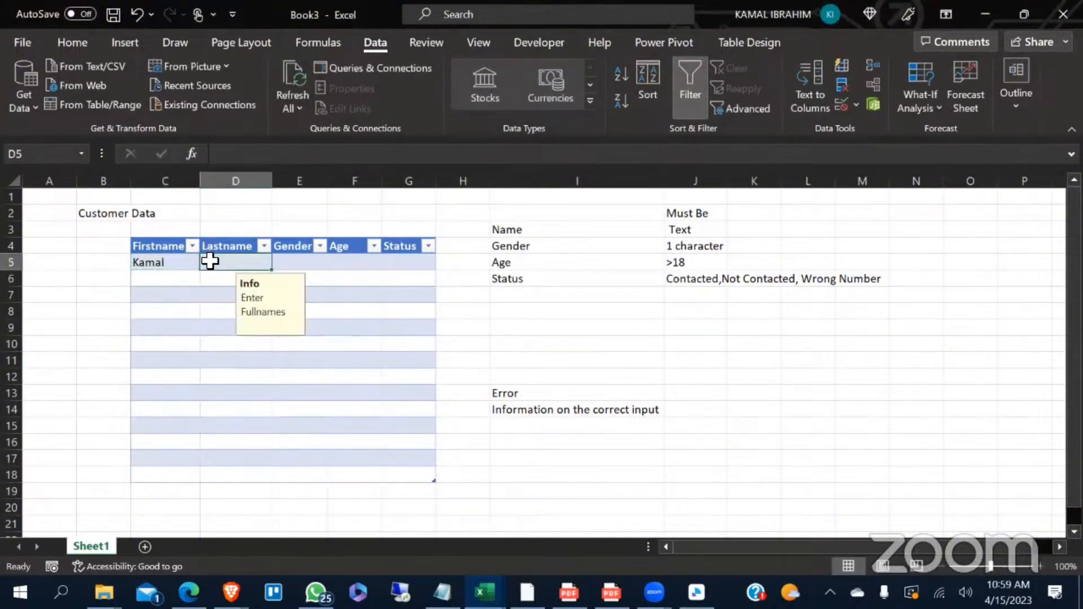
type("D")
key("Return")
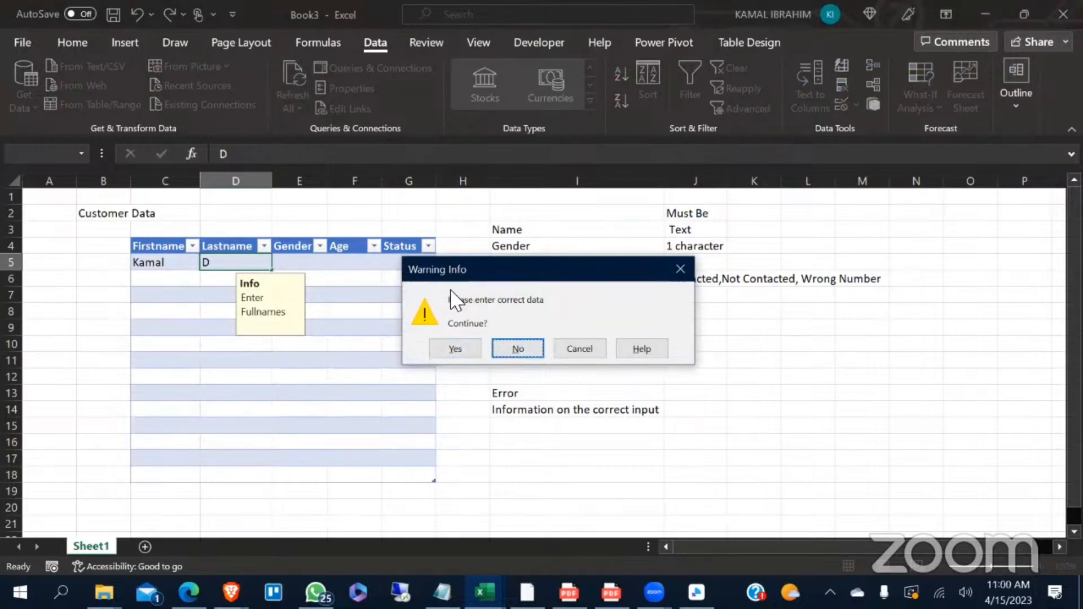
left_click(469, 348)
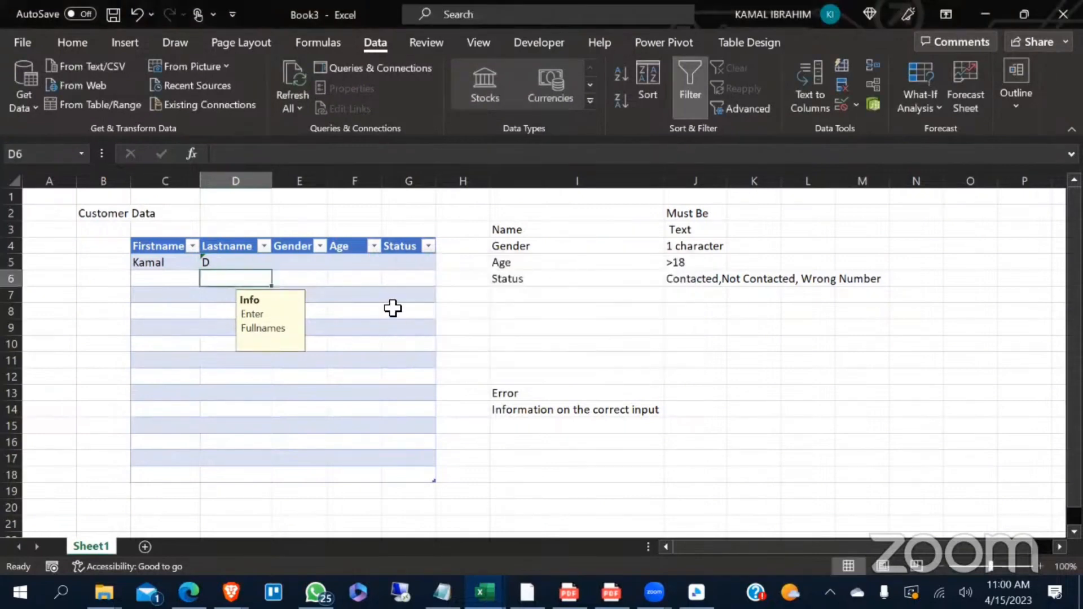
left_click(227, 262)
key("Delete")
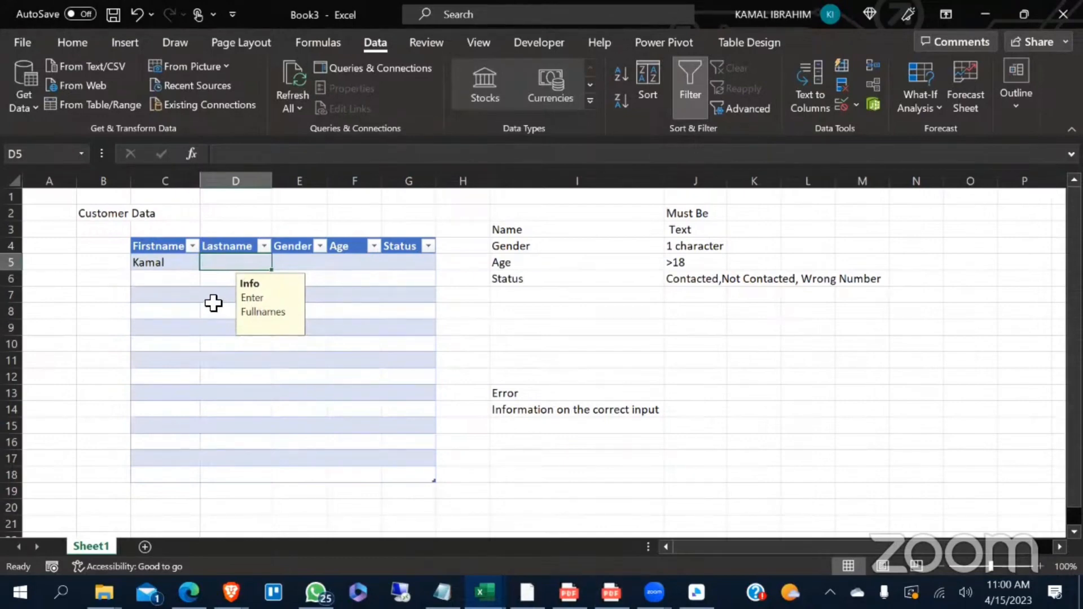
- Try to enter a full last name in D5 under the existing validation and discard the entry
left_click(150, 264)
double_click(241, 264)
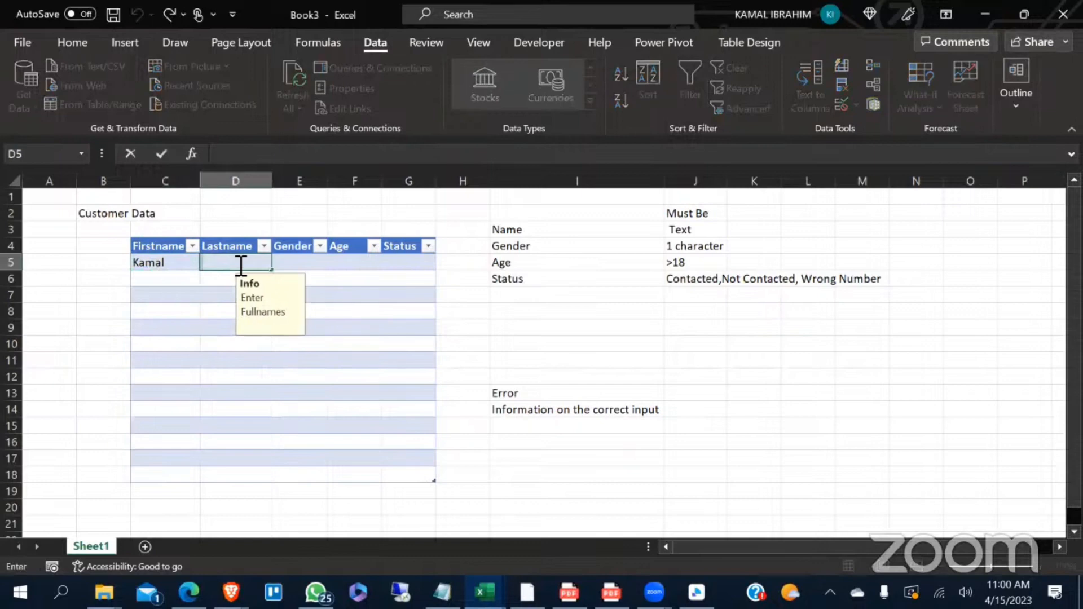
type("John\\")
key("Return")
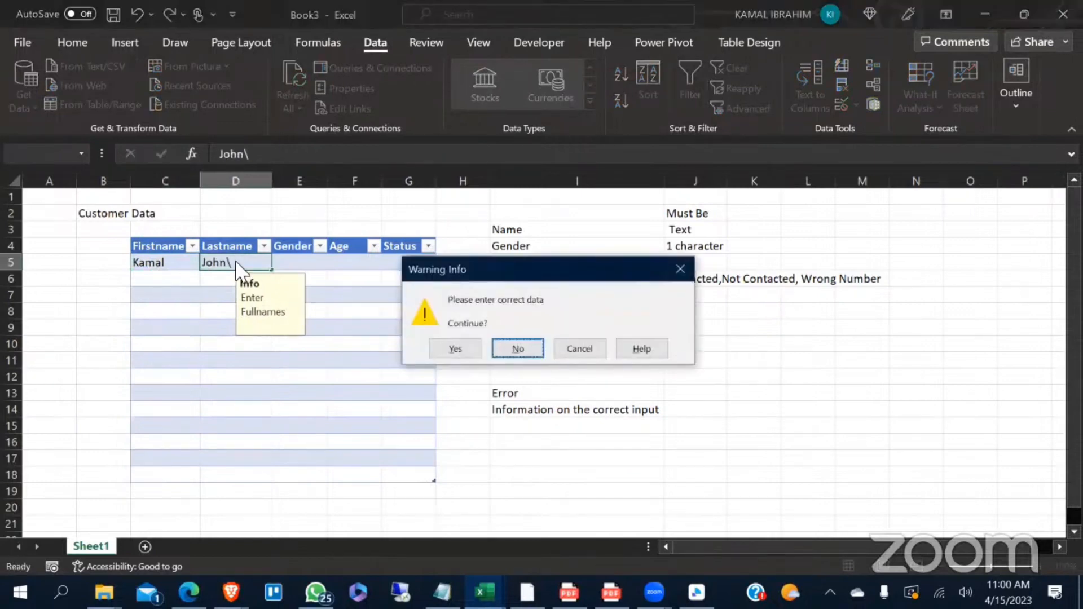
key("Return")
type("Jp")
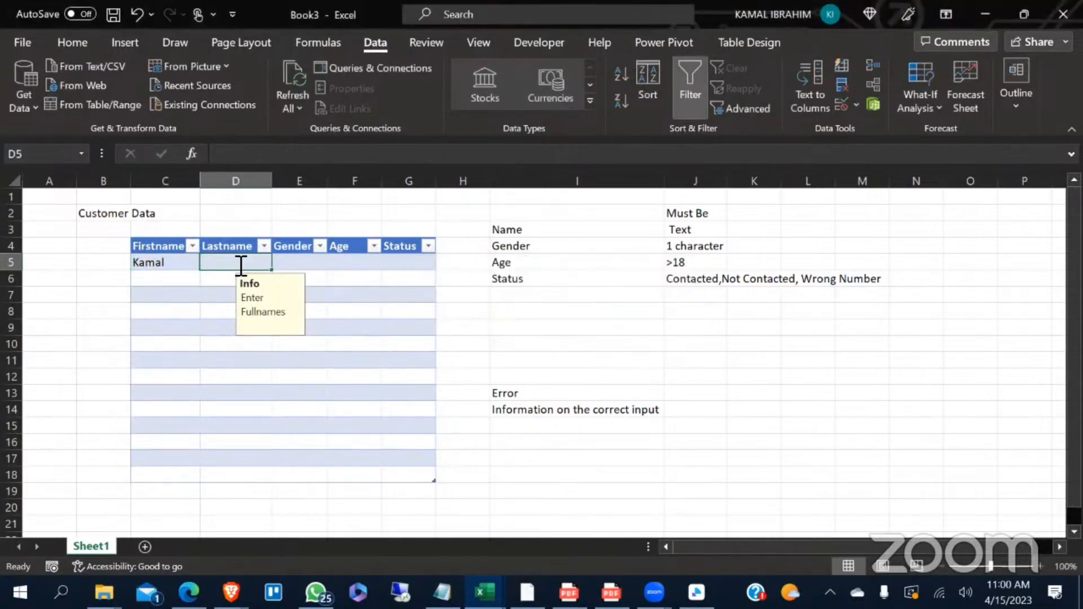
key("BackSpace")
key("BackSpace")
type("John")
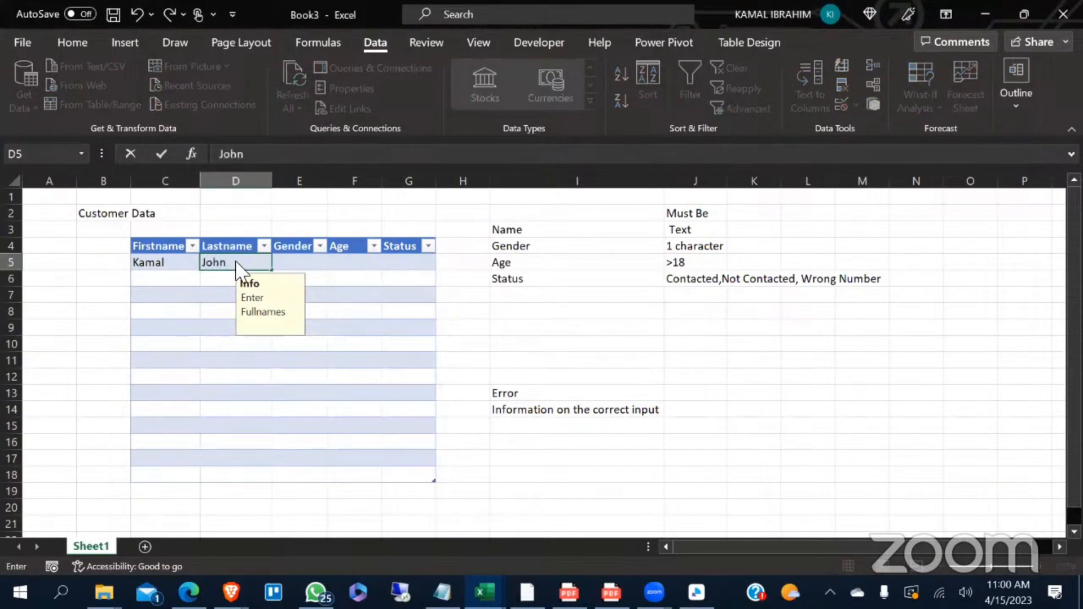
key("Return")
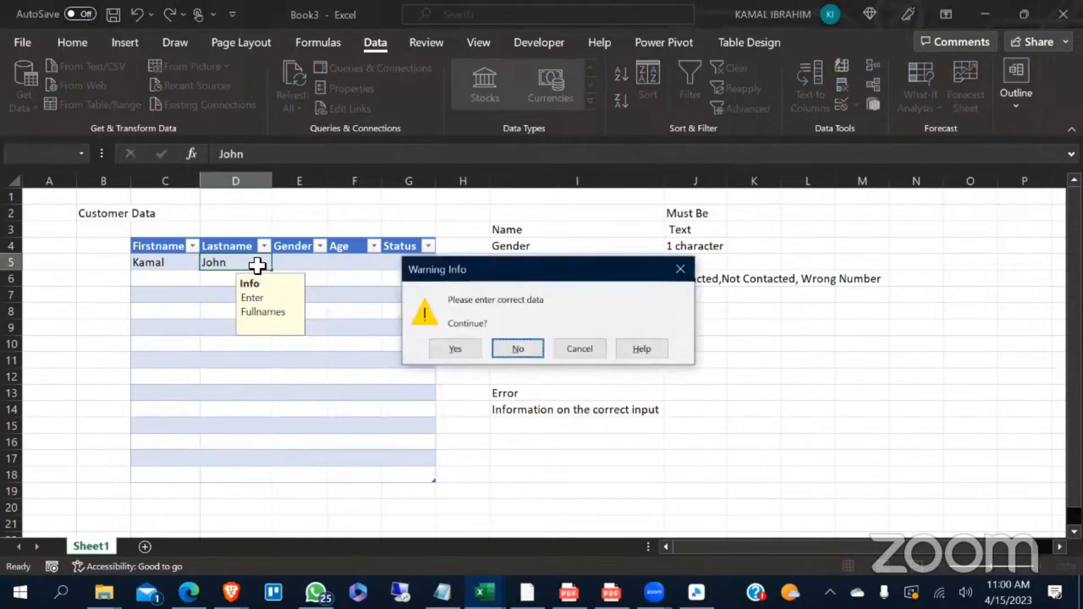
key("Escape")
- Change the data validation of the Lastname cells D5:D18 to a text length greater than 1
left_click_drag(234, 264, 235, 475)
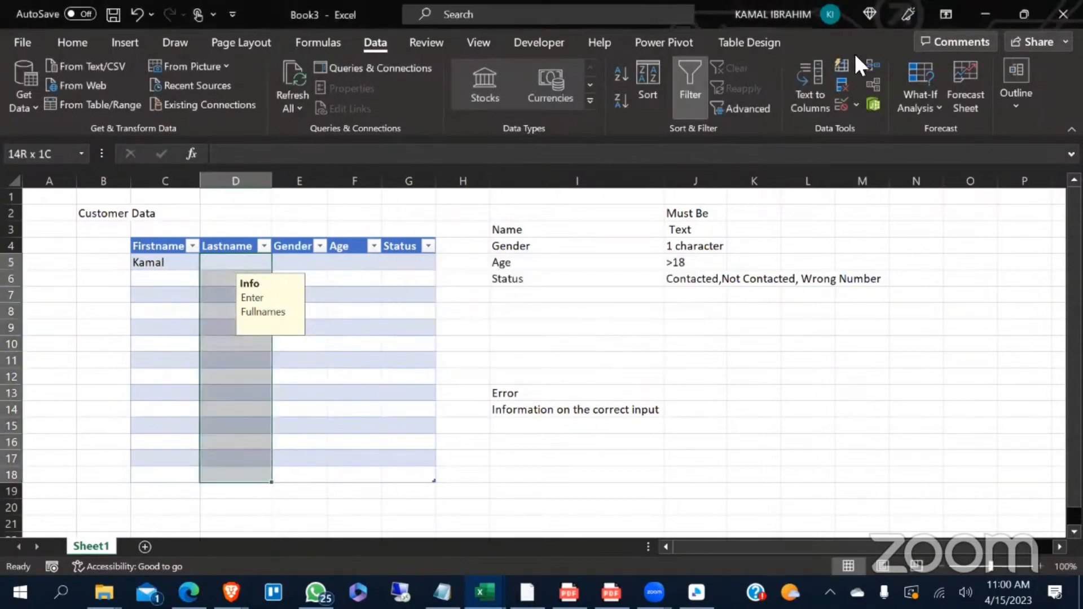
left_click(851, 106)
left_click(878, 124)
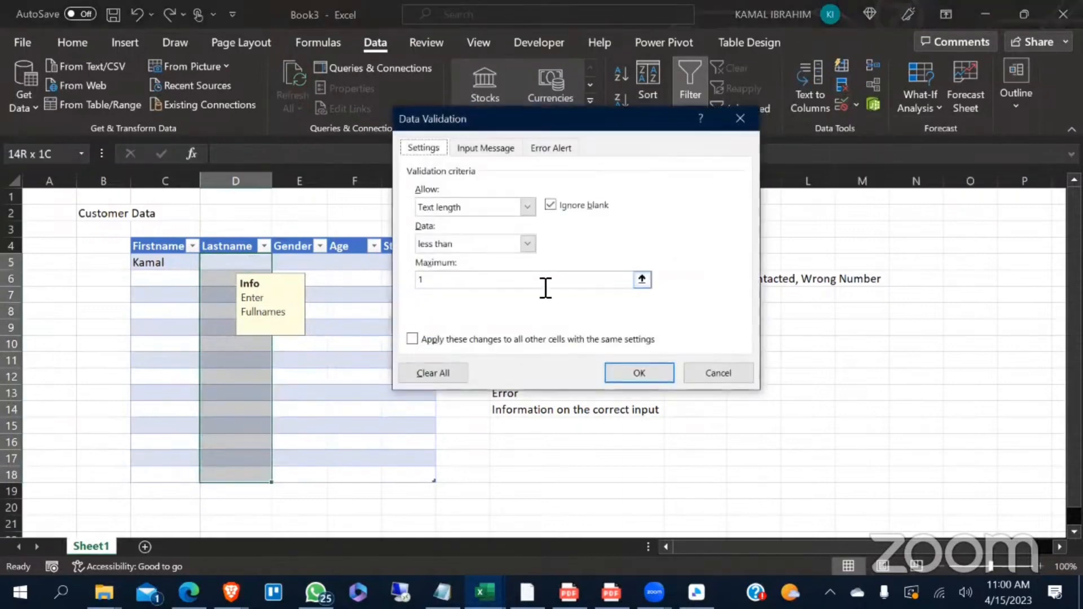
left_click(526, 244)
left_click(474, 307)
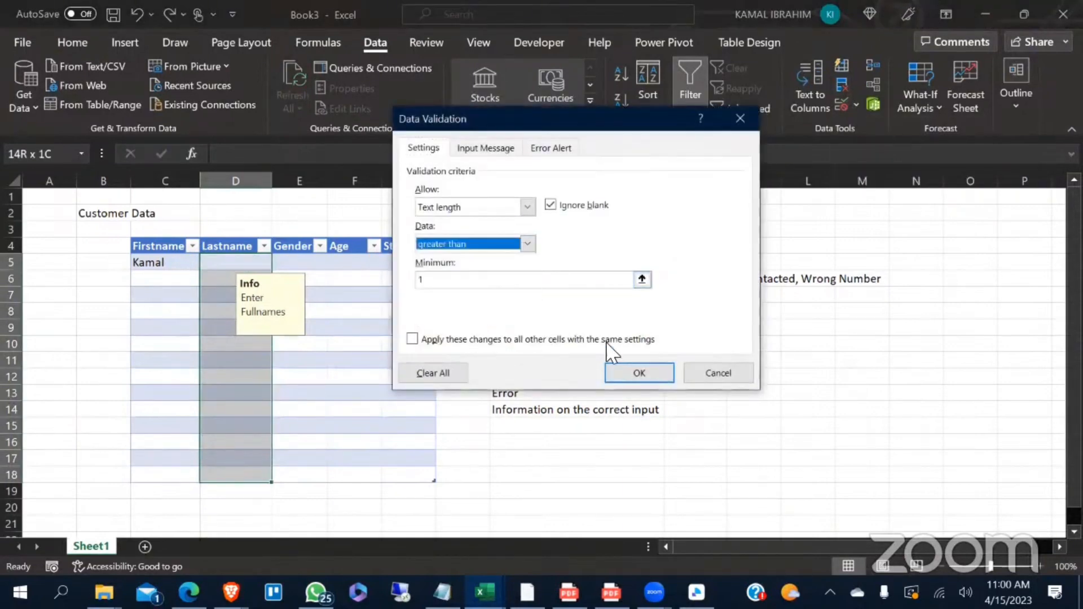
left_click(639, 373)
left_click(355, 394)
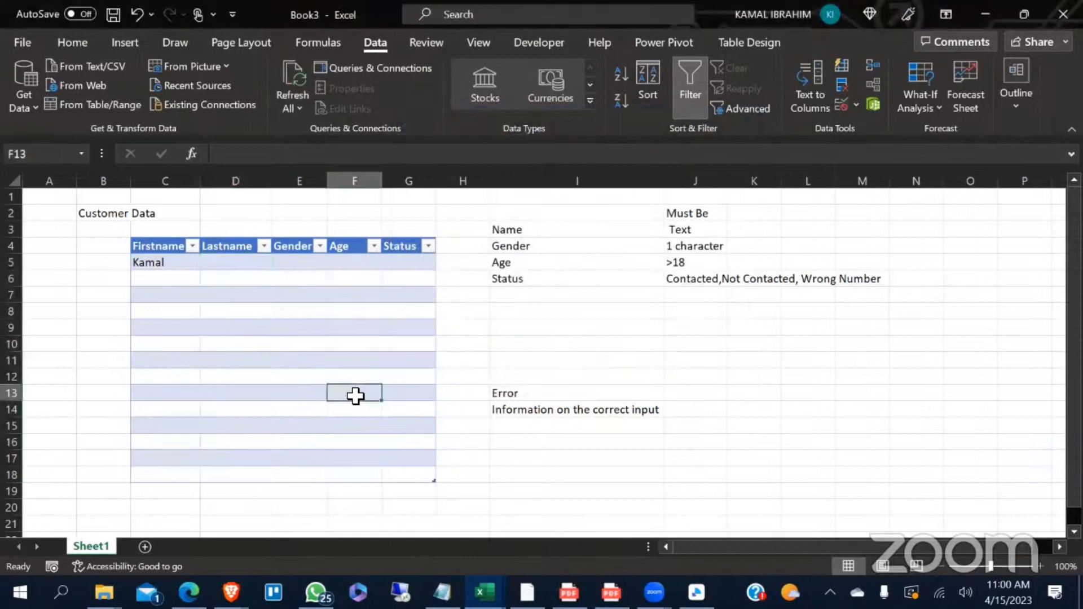
- Enter the customer's last name in the Lastname cell D5
left_click(236, 265)
type("John")
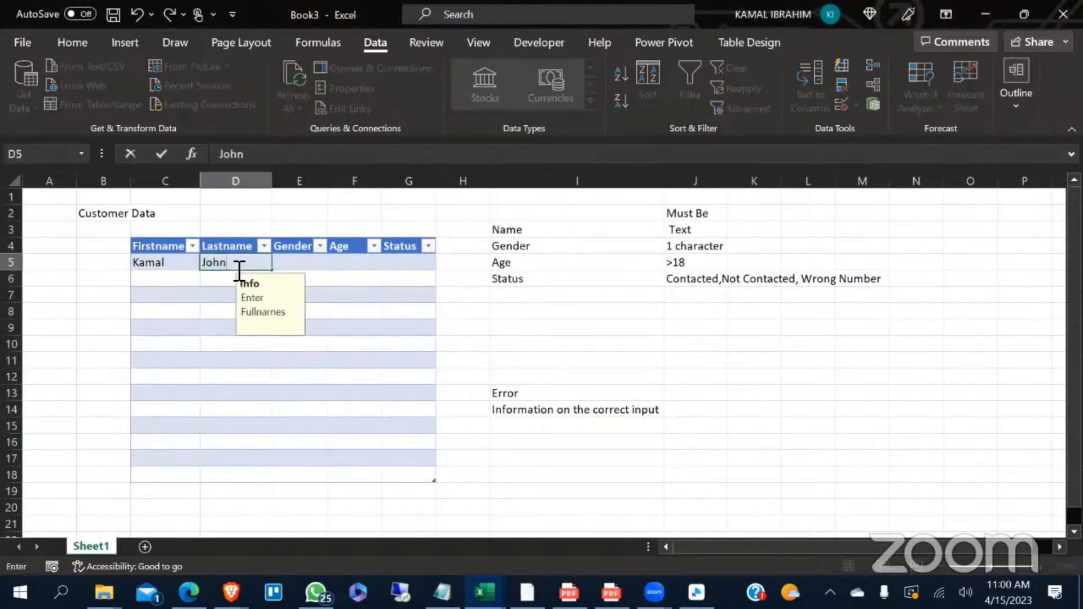
key("Return")
left_click(426, 316)
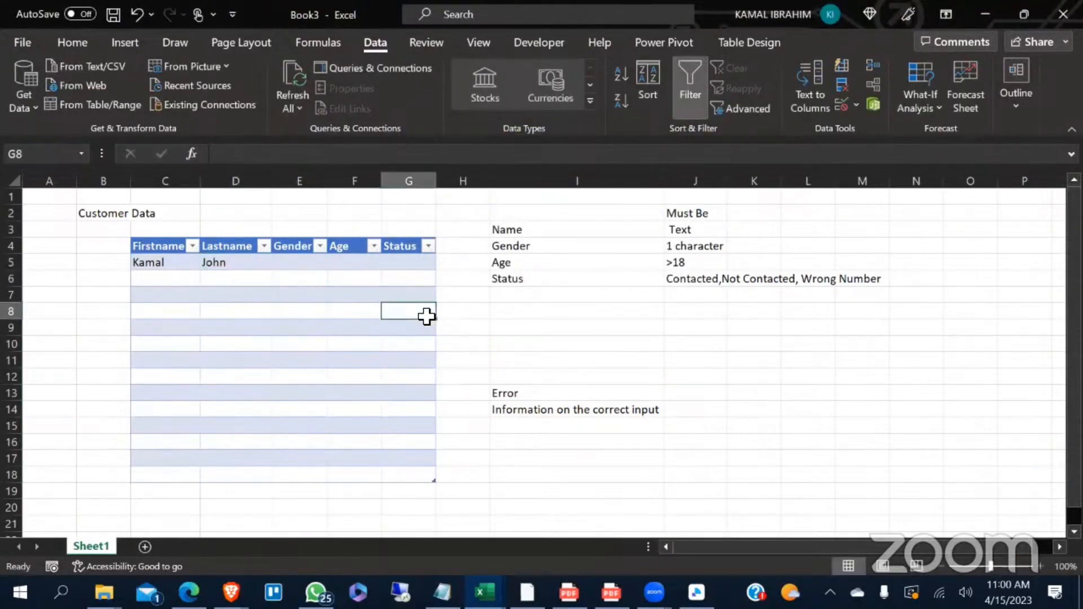
- Set the error alert style of the Lastname cells D5:D18 to Stop
left_click(225, 265)
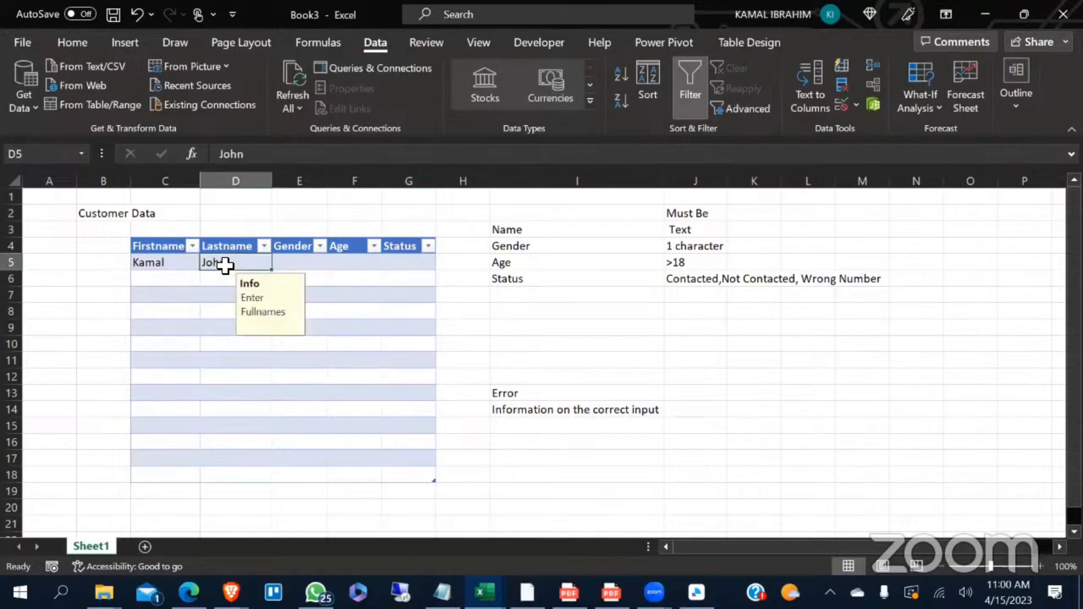
key("ctrl+space")
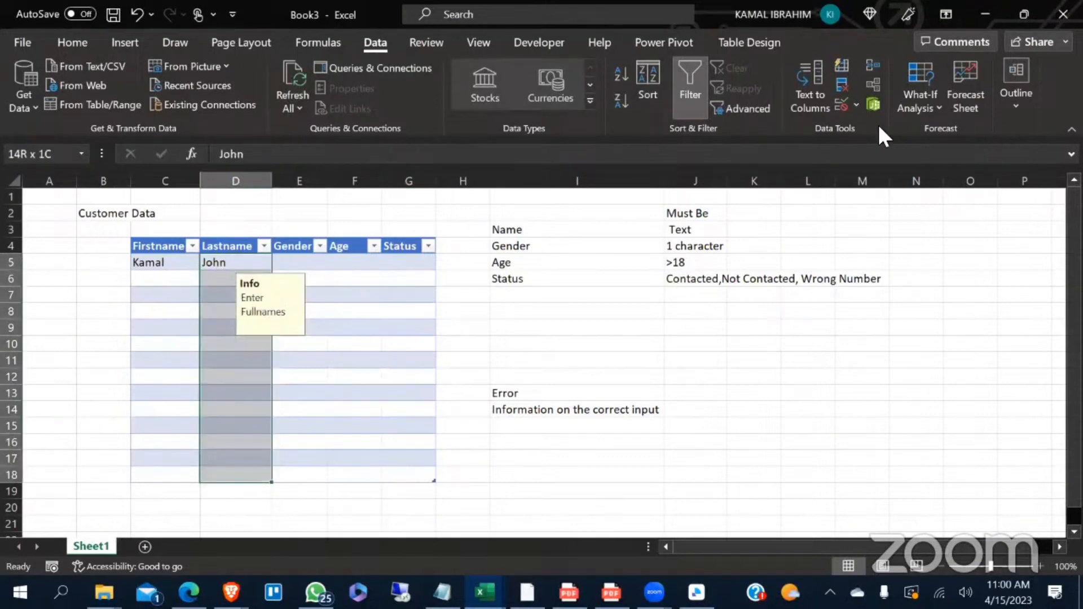
left_click(856, 106)
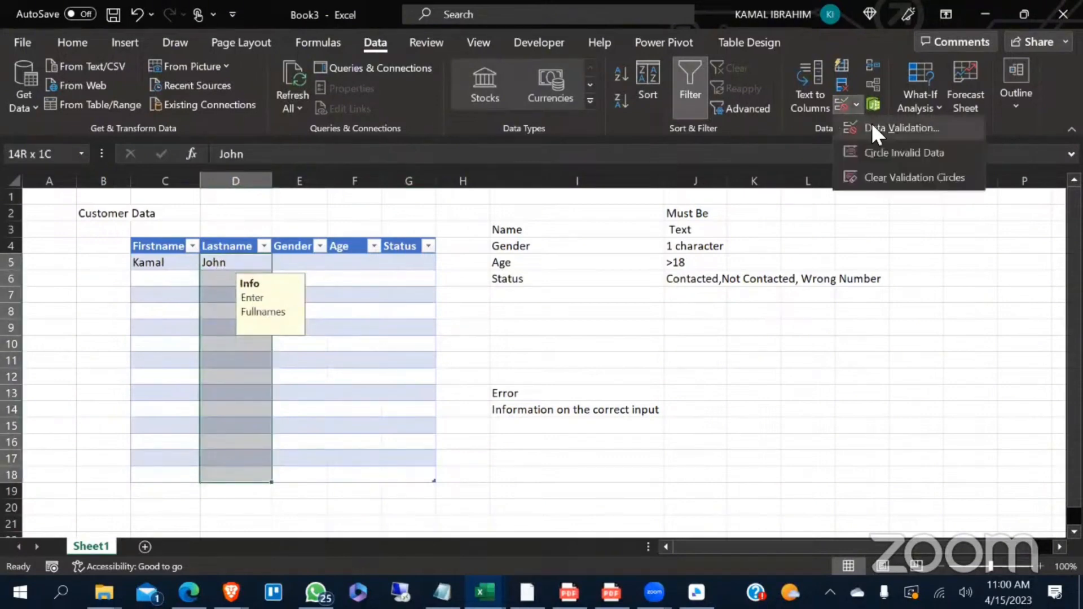
left_click(873, 127)
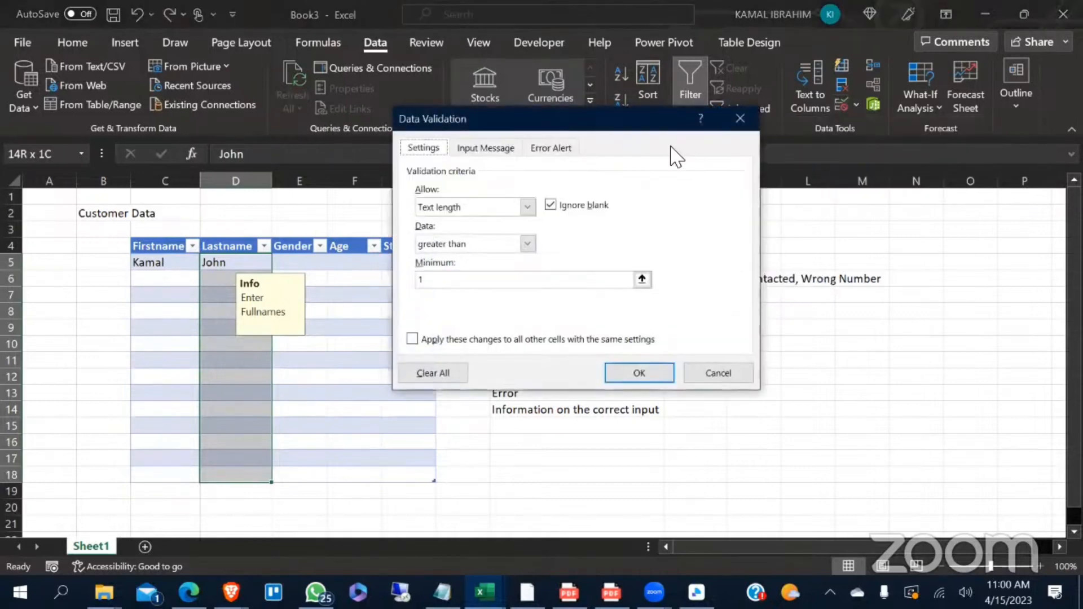
left_click(550, 150)
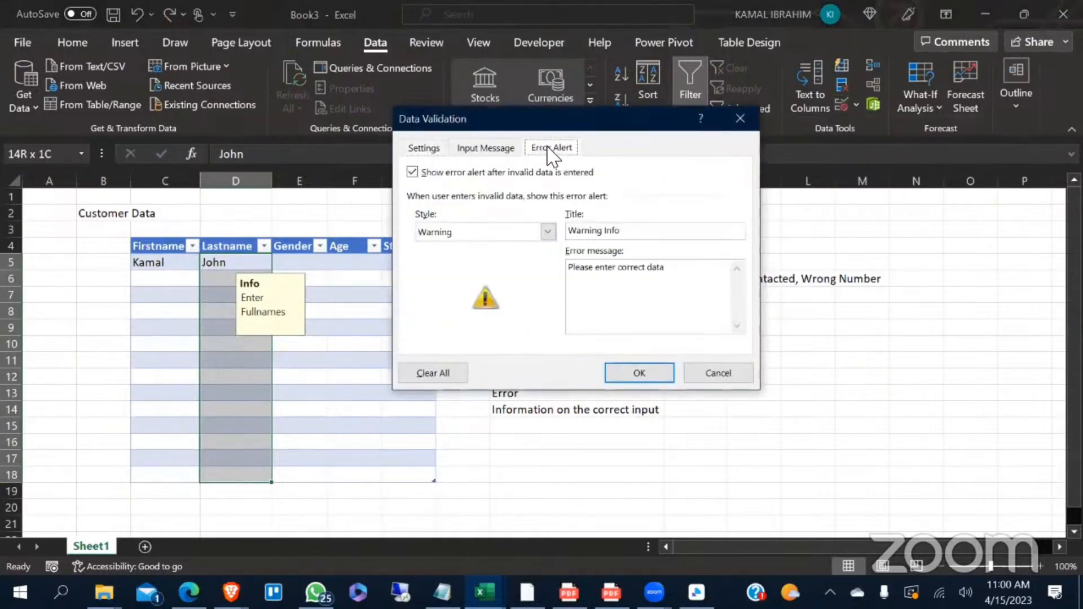
left_click(548, 232)
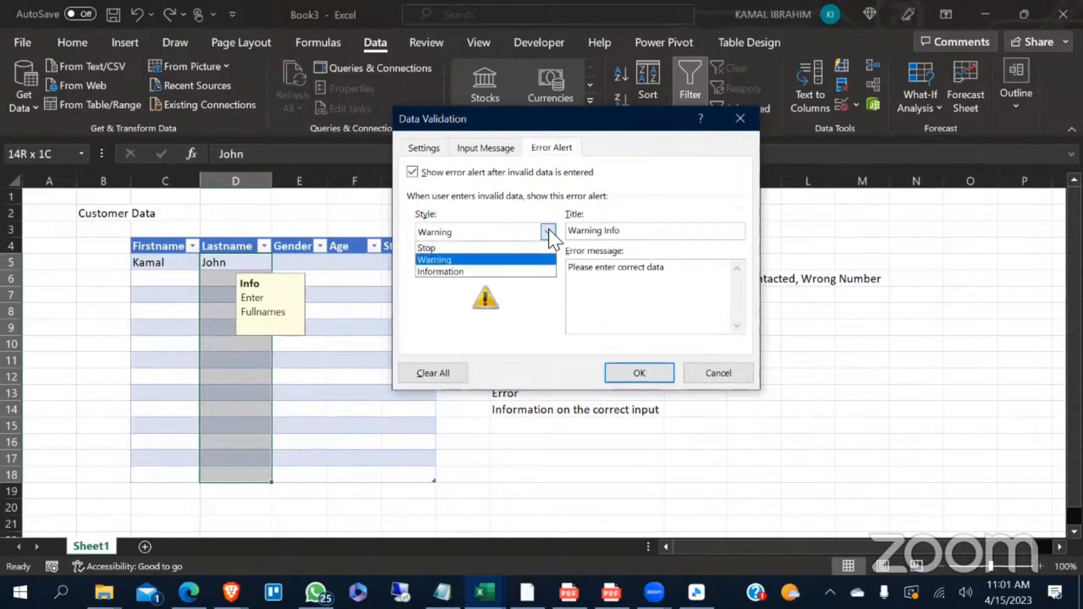
left_click(484, 250)
left_click(624, 373)
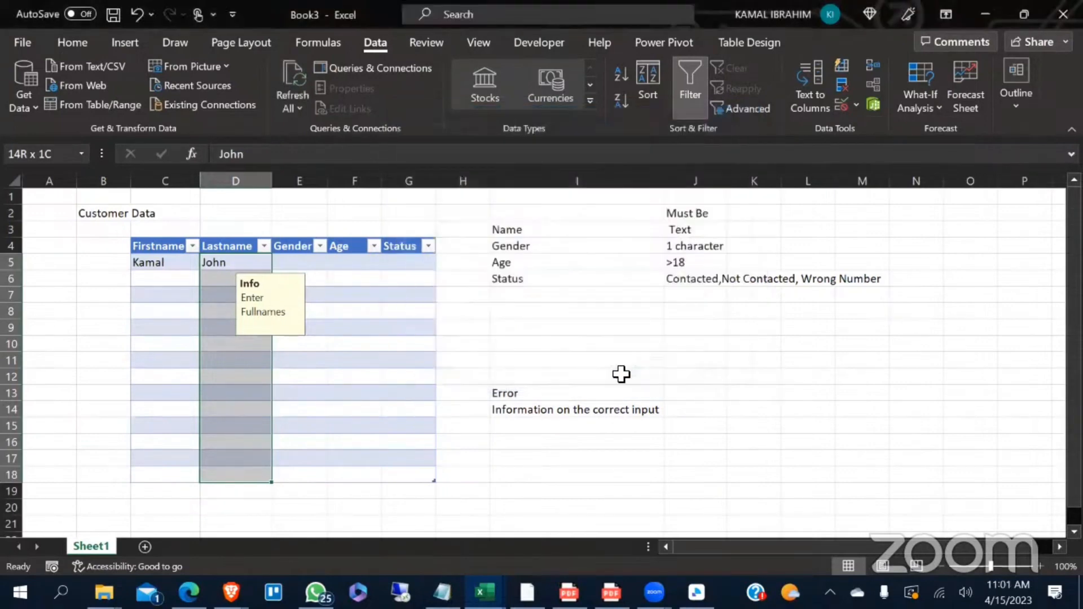
- Test the Stop alert by entering the single letter j in D5, then retry with the customer's full last name
left_click(406, 364)
left_click(248, 266)
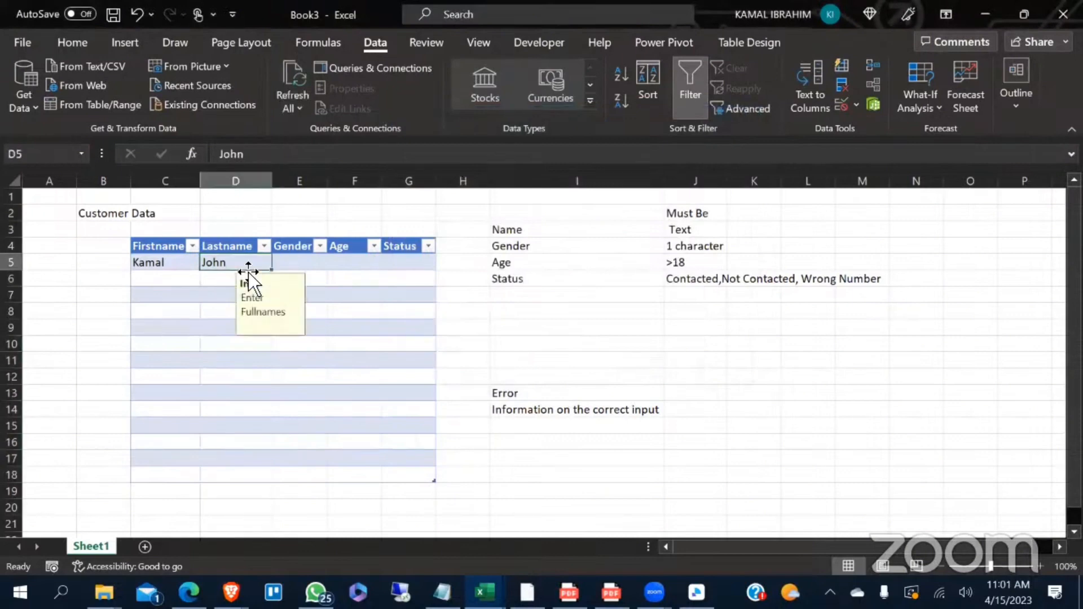
type("j")
key("Return")
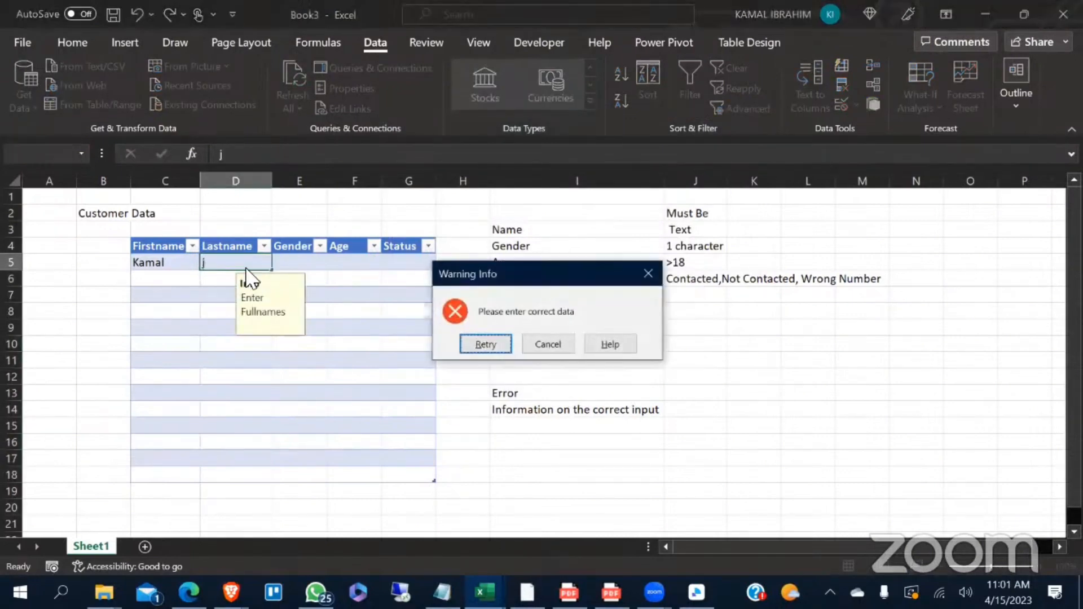
left_click(492, 345)
type("John")
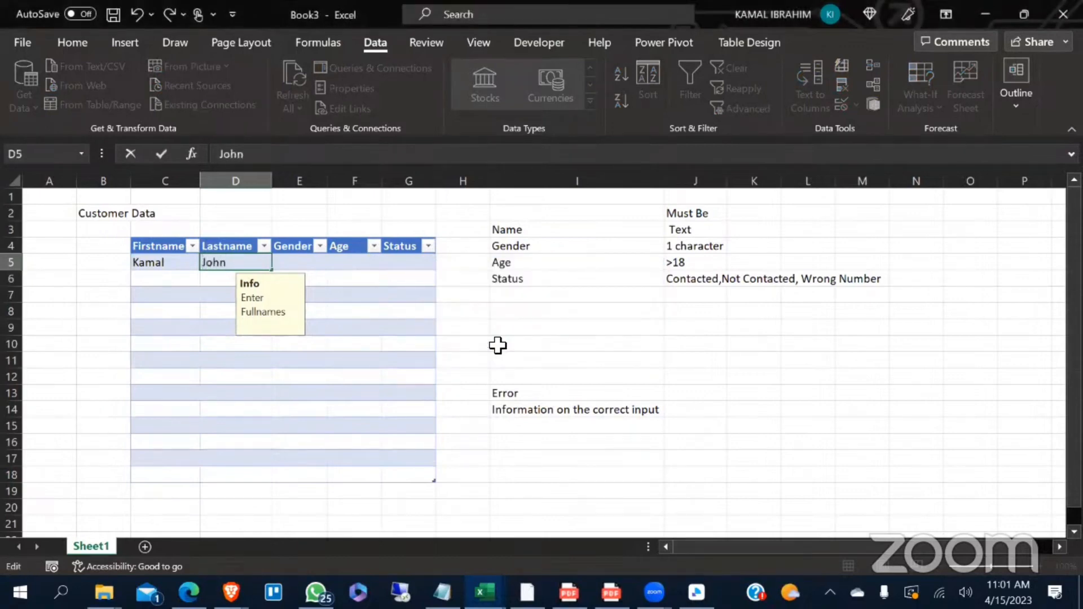
key("Return")
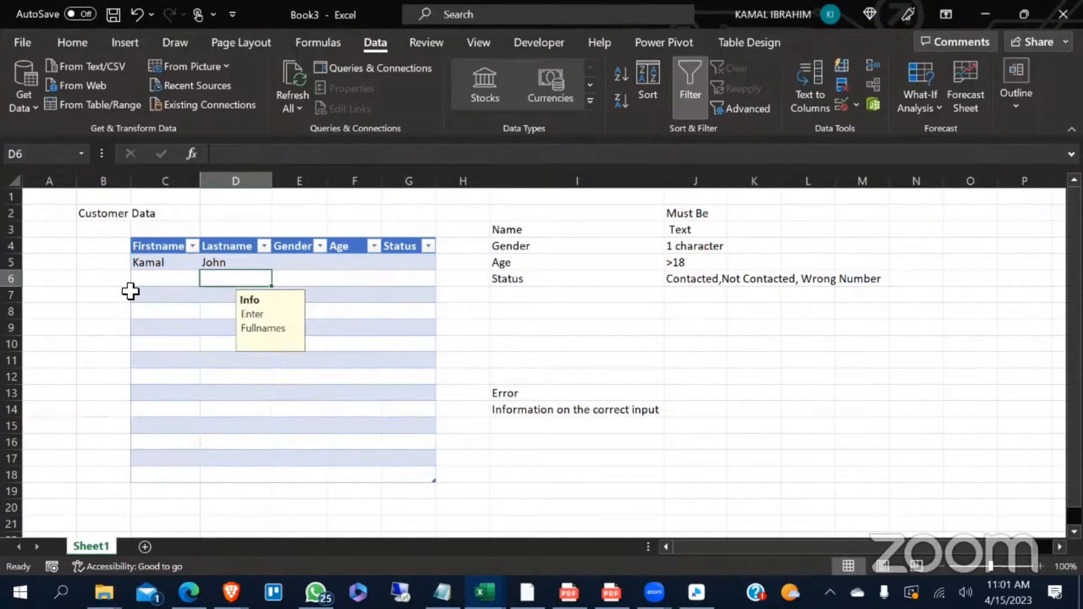
- Enter the sample text Hhdhdh3244 in the unvalidated cell K11 and delete it again
left_click(765, 362)
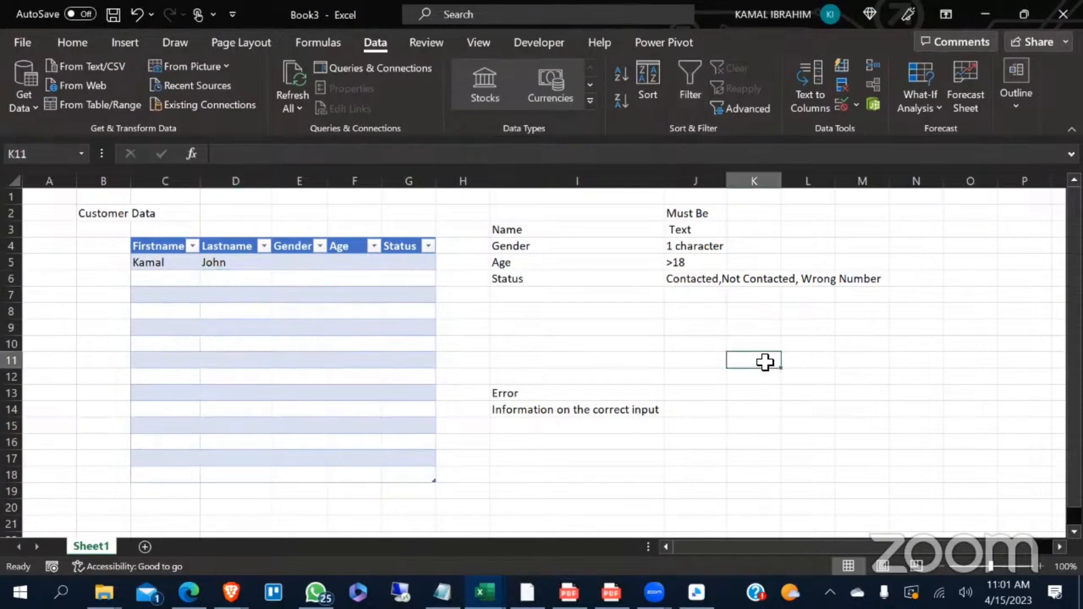
type("Hhdhdh3244")
key("Return")
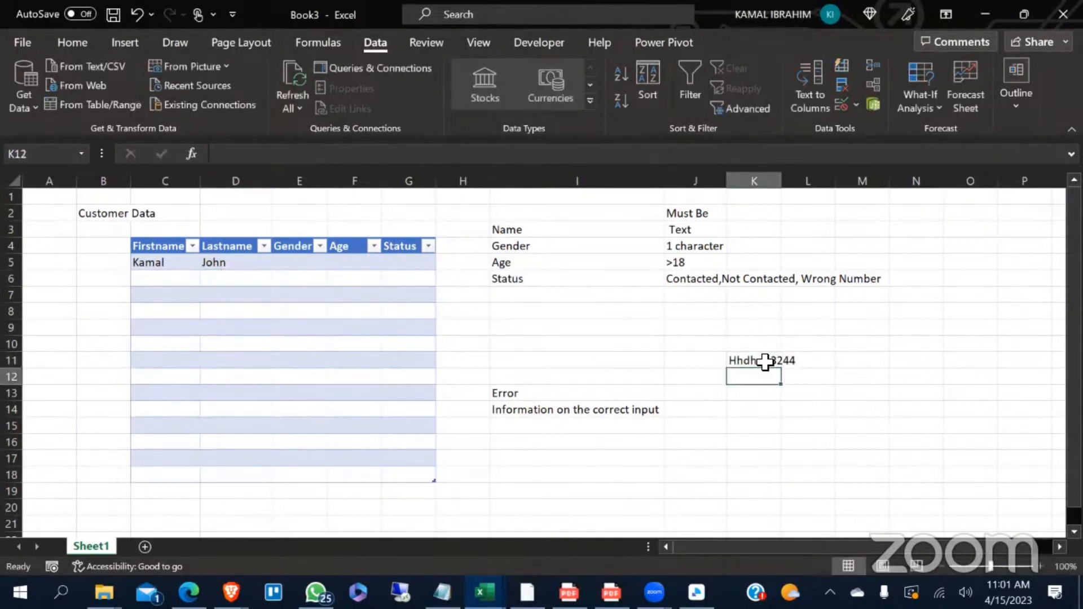
left_click(765, 362)
key("Delete")
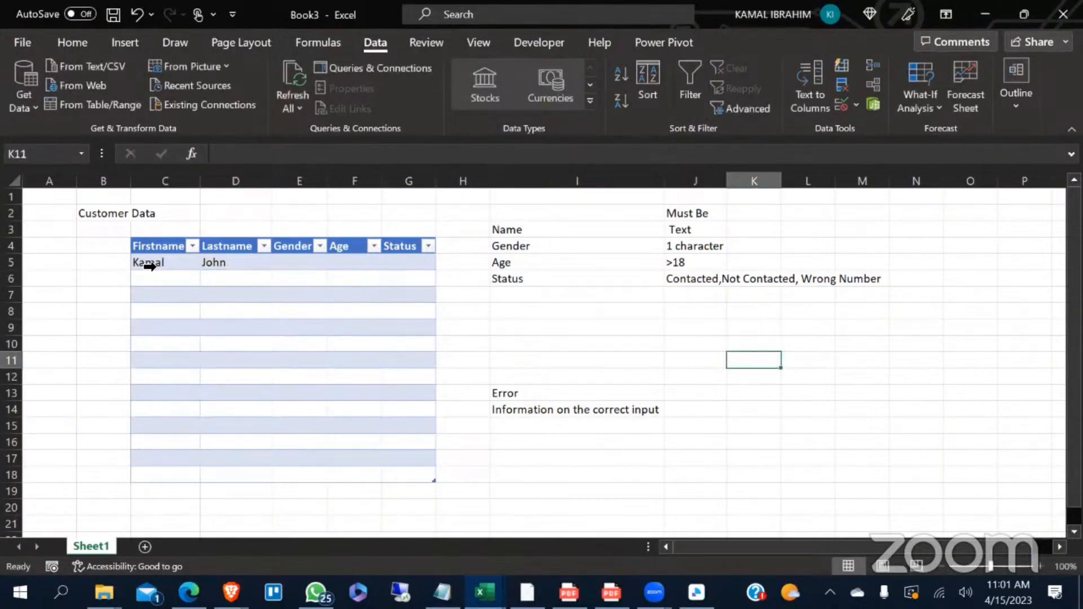